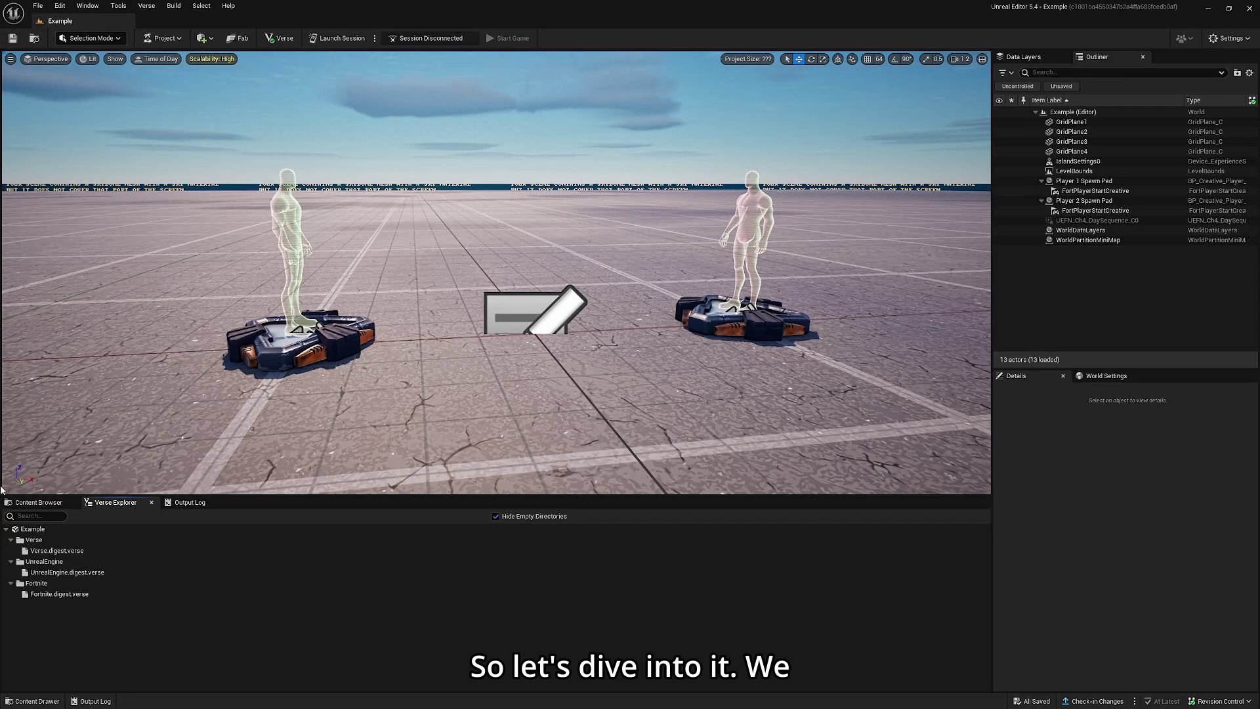
# Add a new Verse file to the project and place the day progress bar device in the level between the spawn pads
pyautogui.rightClick(40, 530)
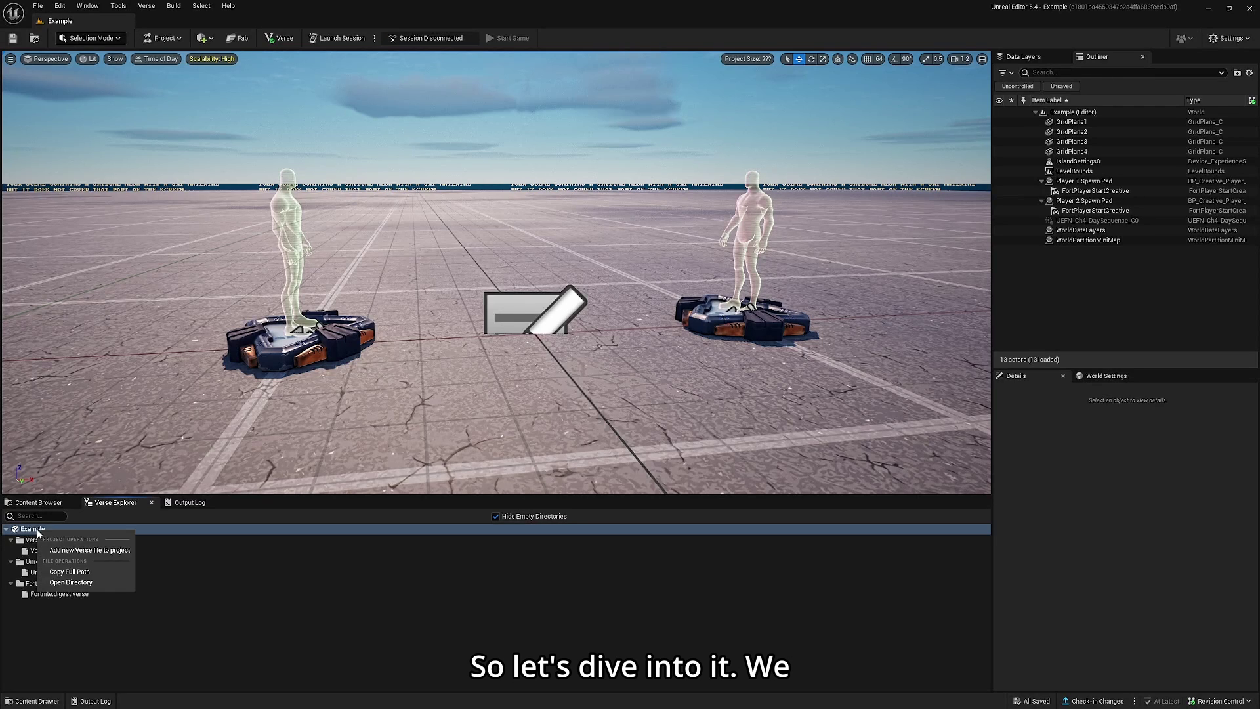
pyautogui.click(85, 551)
pyautogui.click(740, 546)
pyautogui.moveTo(198, 577); pyautogui.dragTo(509, 292)
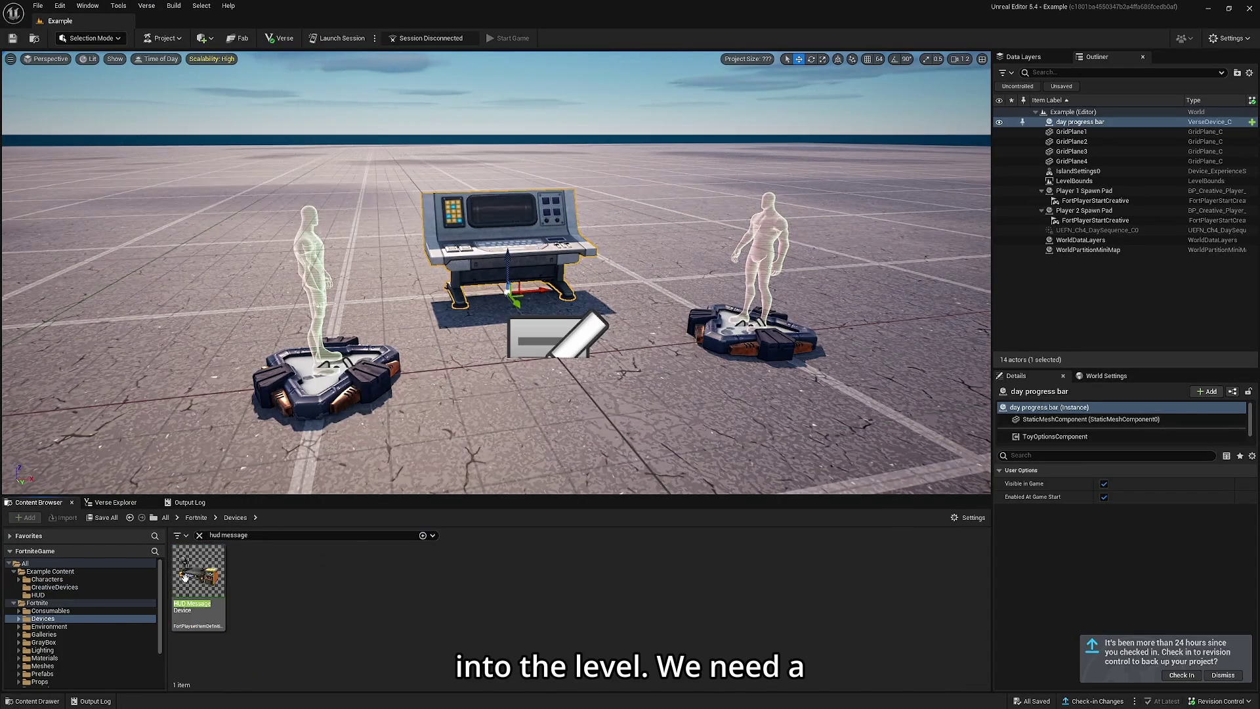
# Place a HUD Message device in front of the day progress bar device, with Custom placement and a Top Center screen anchor
pyautogui.moveTo(185, 576); pyautogui.dragTo(512, 393)
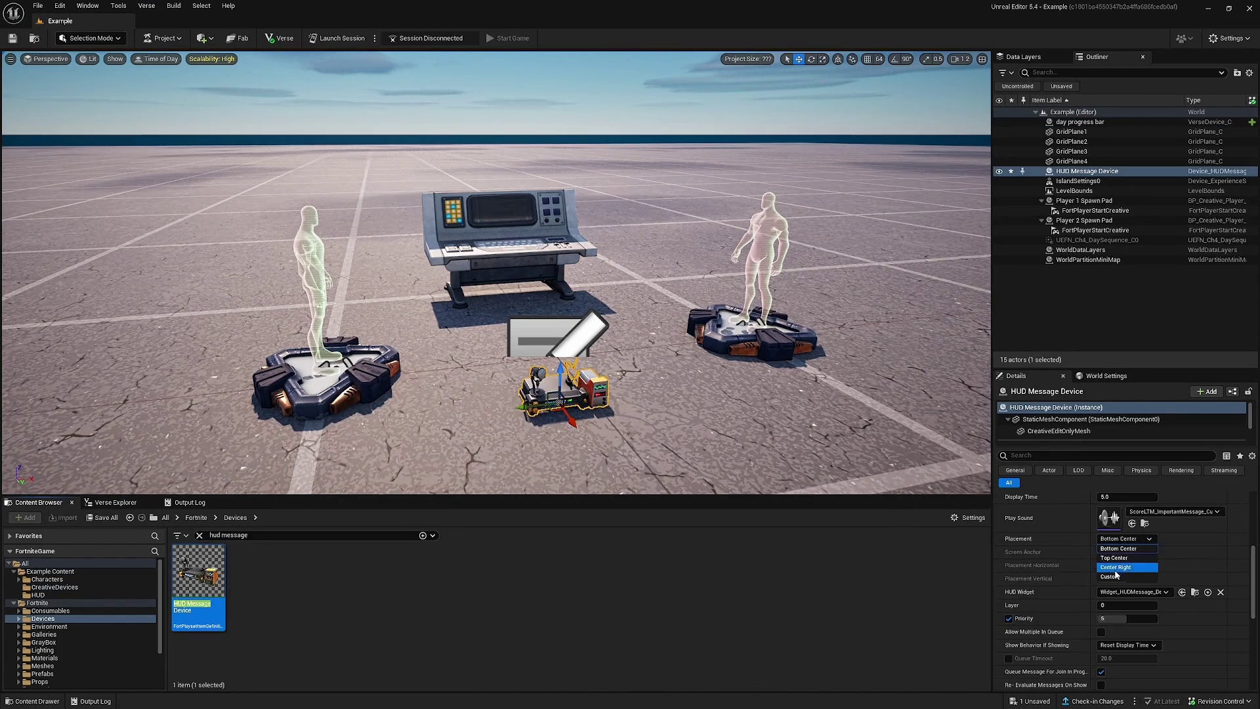
pyautogui.click(1116, 575)
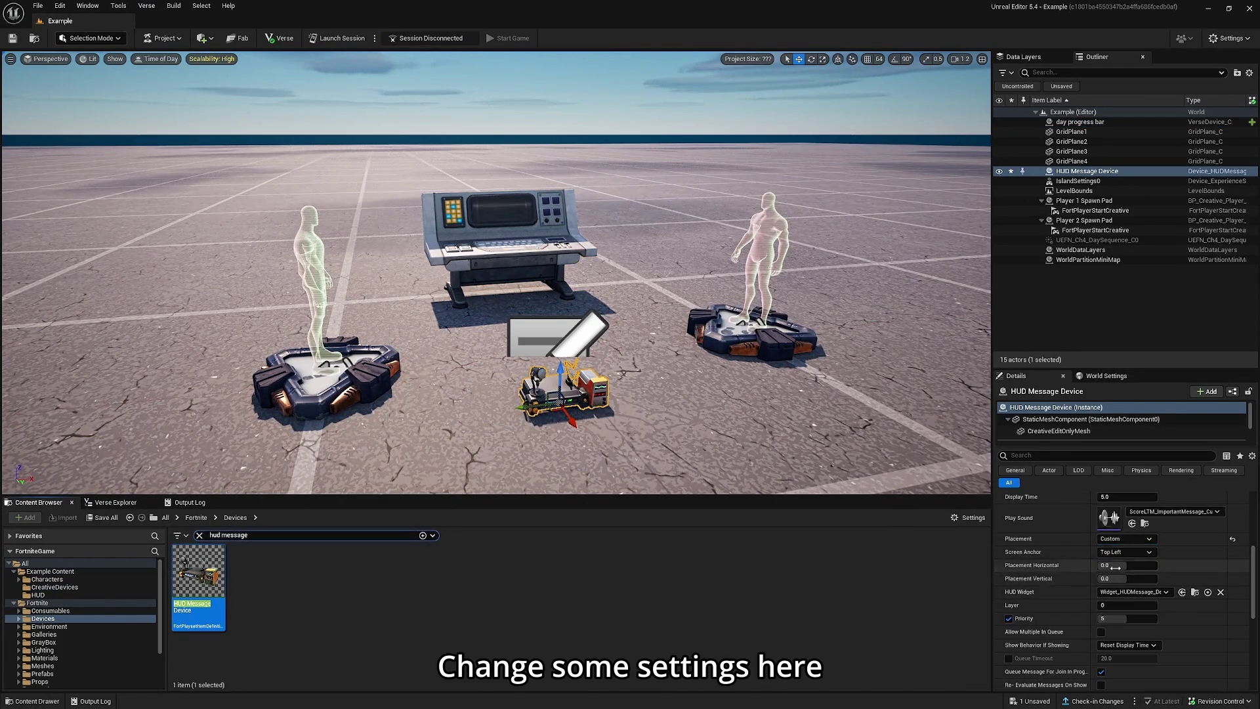
pyautogui.click(1124, 552)
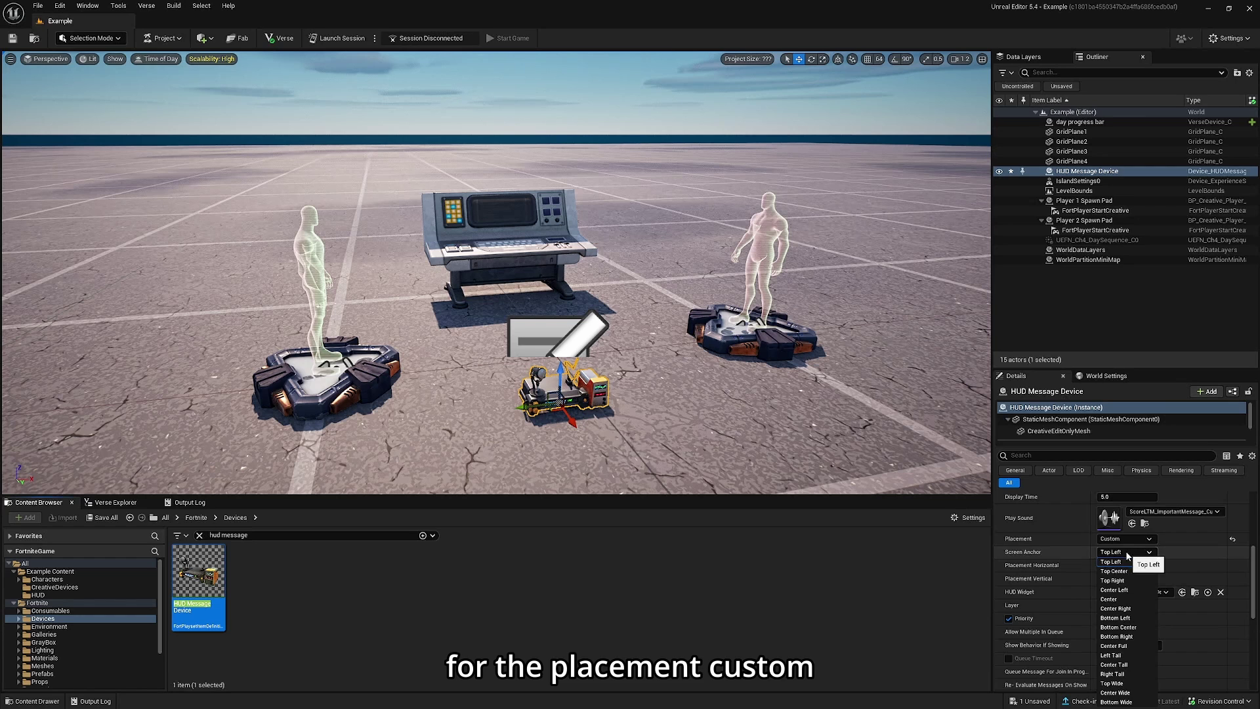
pyautogui.click(1114, 571)
# Set the HUD Message device's intro and outro animations to None and turn off Show for Duration
pyautogui.scroll(-3, 1127, 591)
pyautogui.click(1125, 604)
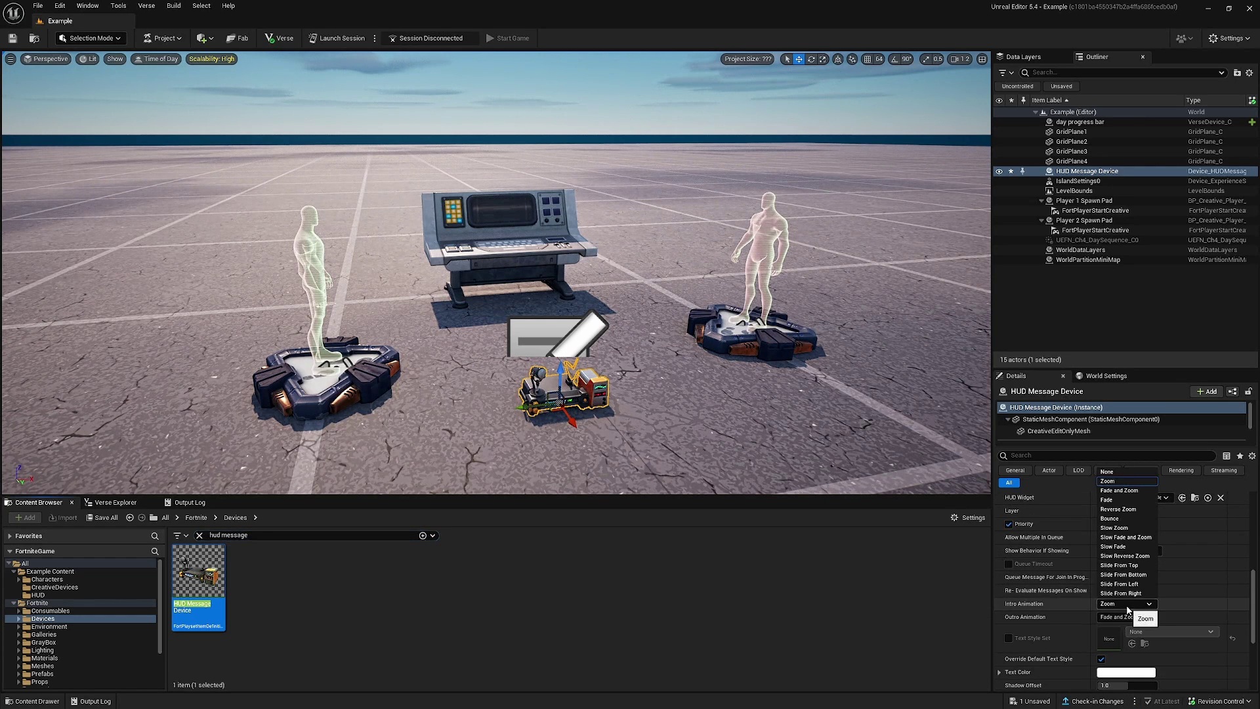
pyautogui.click(1114, 481)
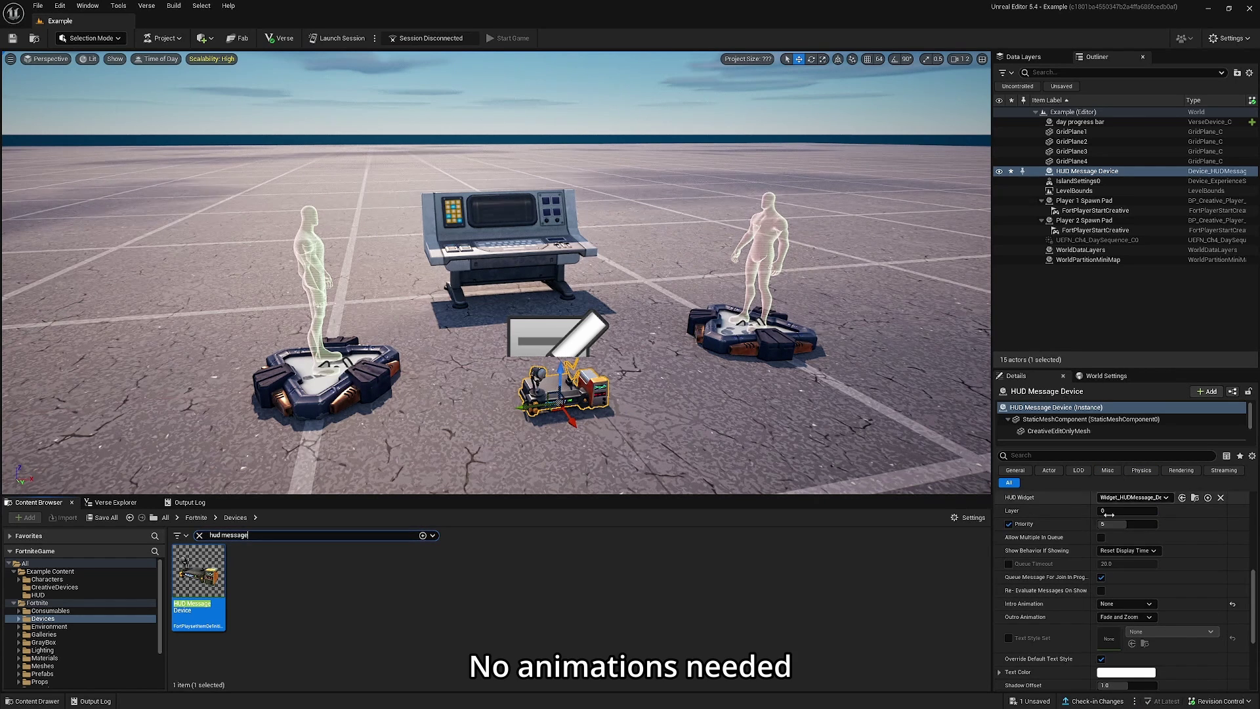
pyautogui.click(1126, 617)
pyautogui.click(1127, 486)
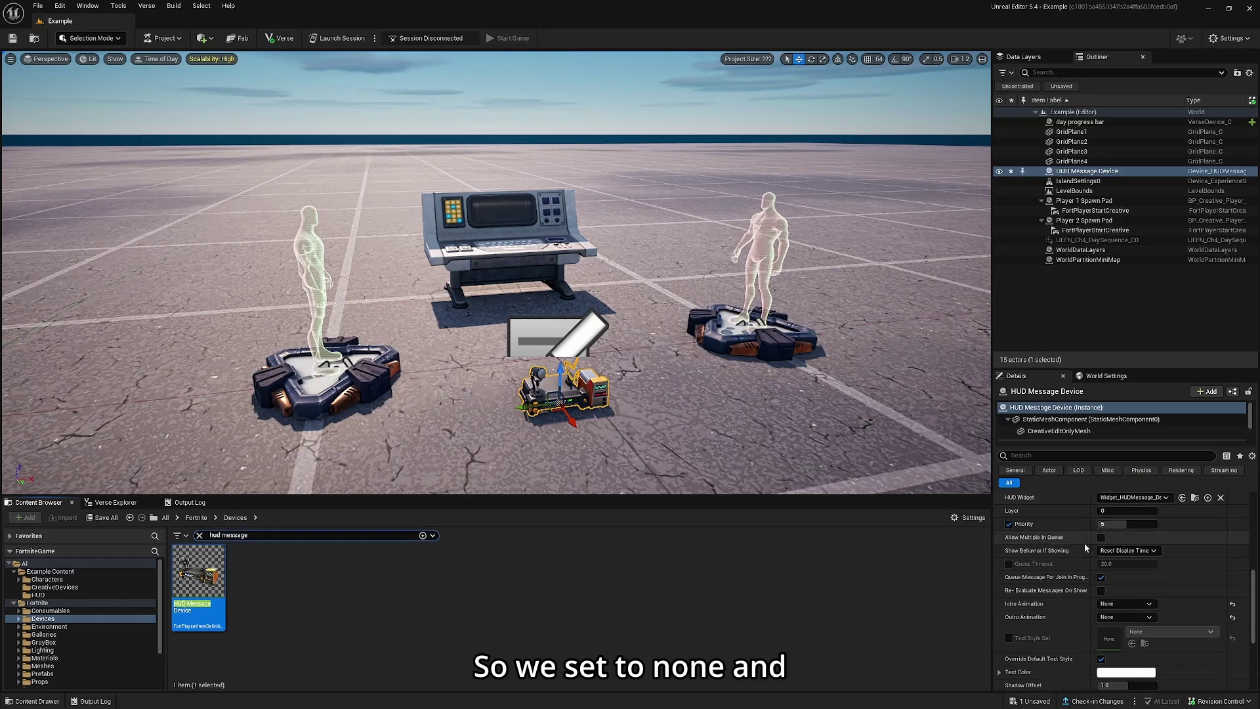
pyautogui.scroll(-2, 1070, 591)
pyautogui.scroll(6, 1064, 622)
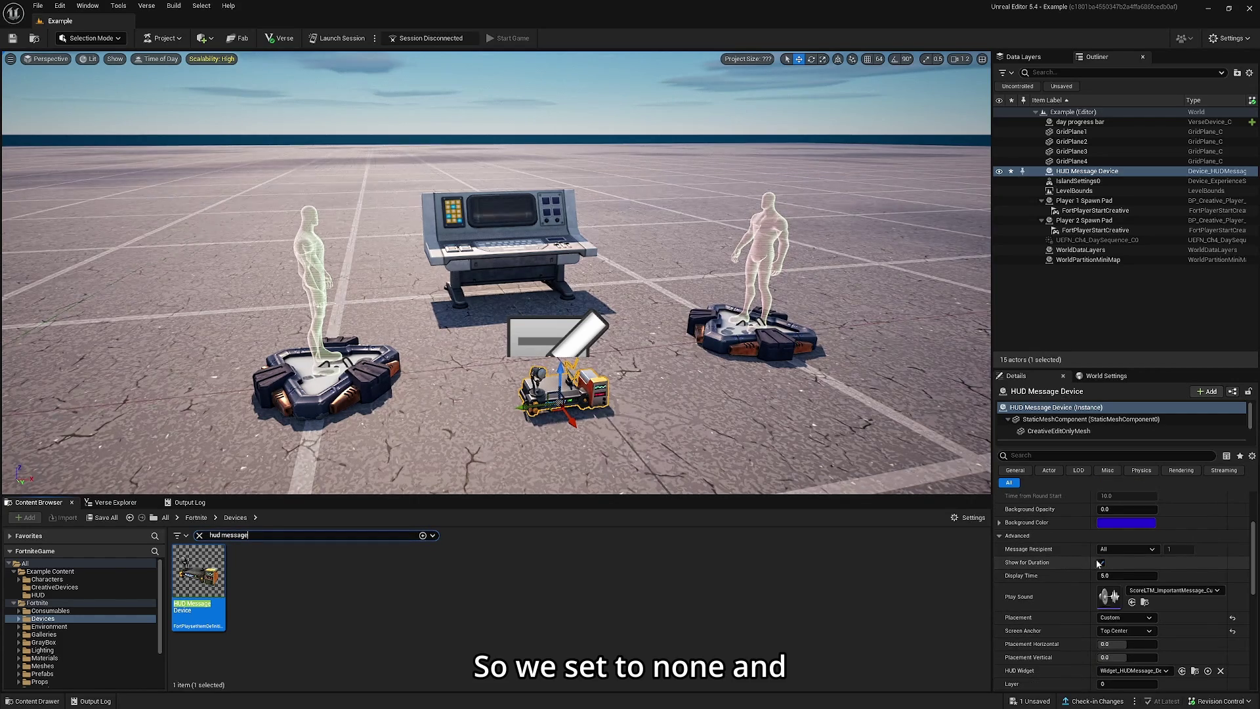
pyautogui.scroll(2, 1039, 586)
# Create a User Widget blueprint named UW_DayExample in the HUD folder
pyautogui.click(38, 594)
pyautogui.rightClick(269, 576)
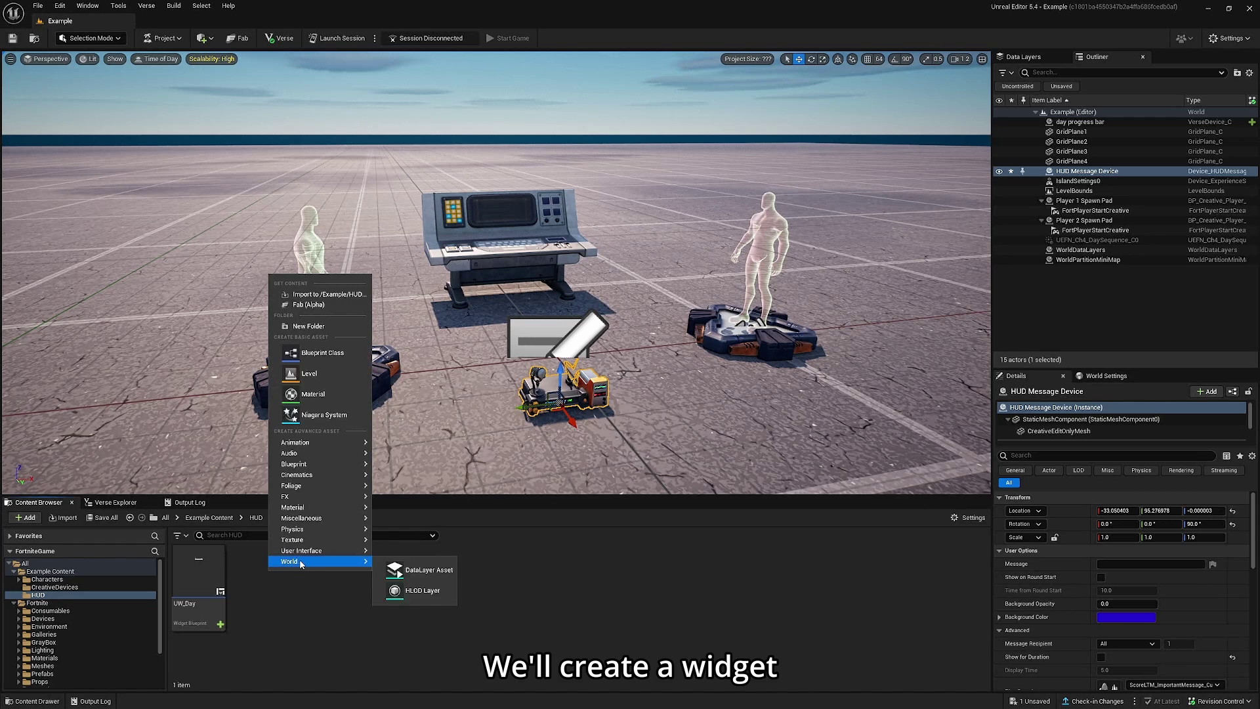
pyautogui.moveTo(302, 551)
pyautogui.click(421, 555)
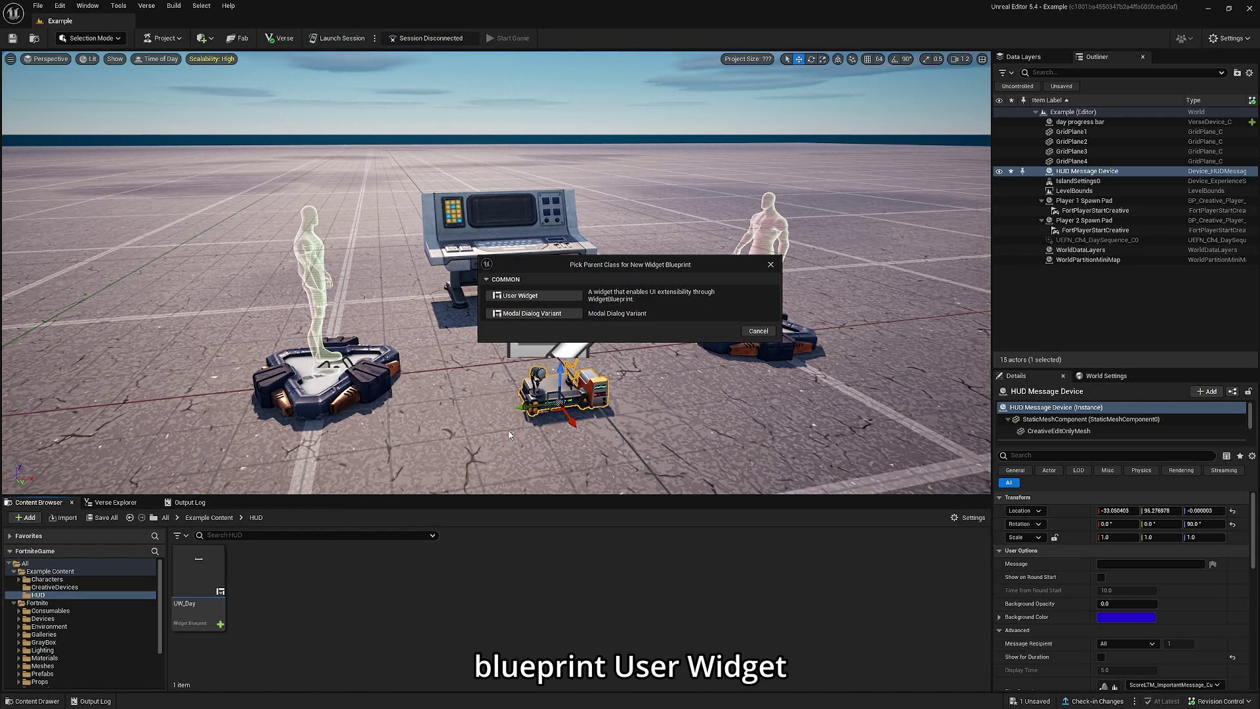
pyautogui.click(532, 295)
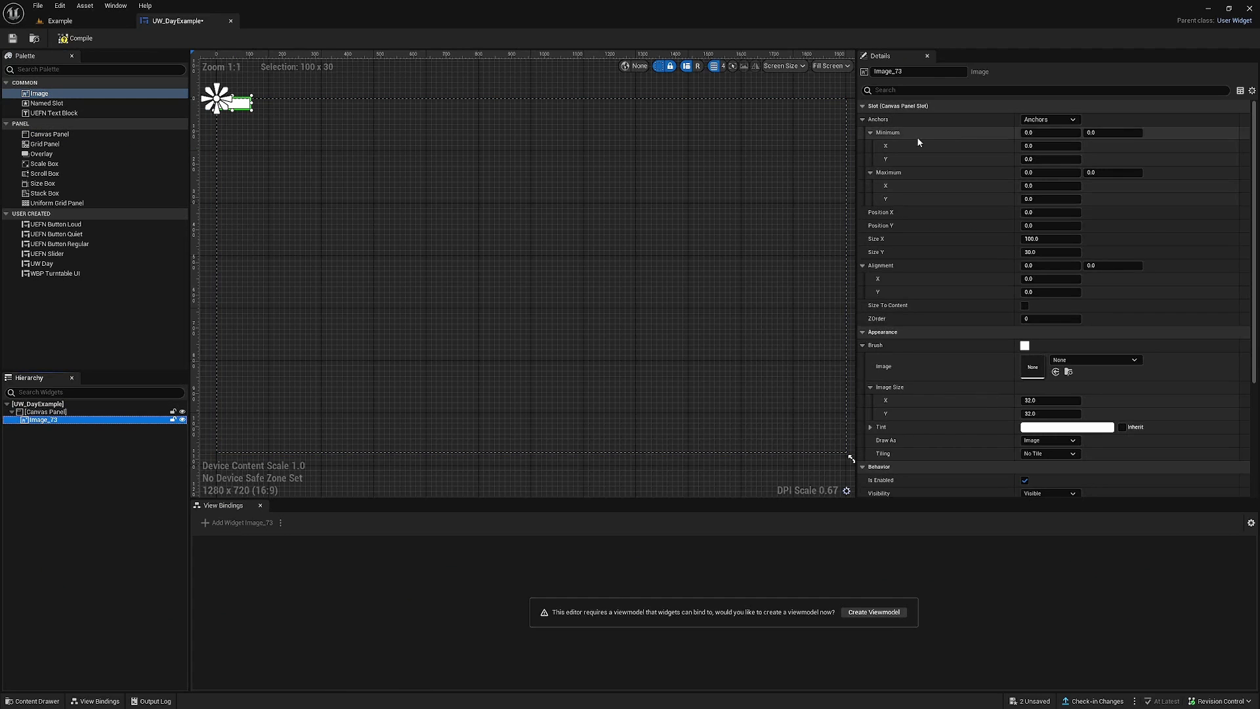
# Anchor the widget's image to the top center, with Position X 0 and alignment 0.5, 0
pyautogui.click(1049, 120)
pyautogui.click(1057, 134)
pyautogui.click(1054, 212)
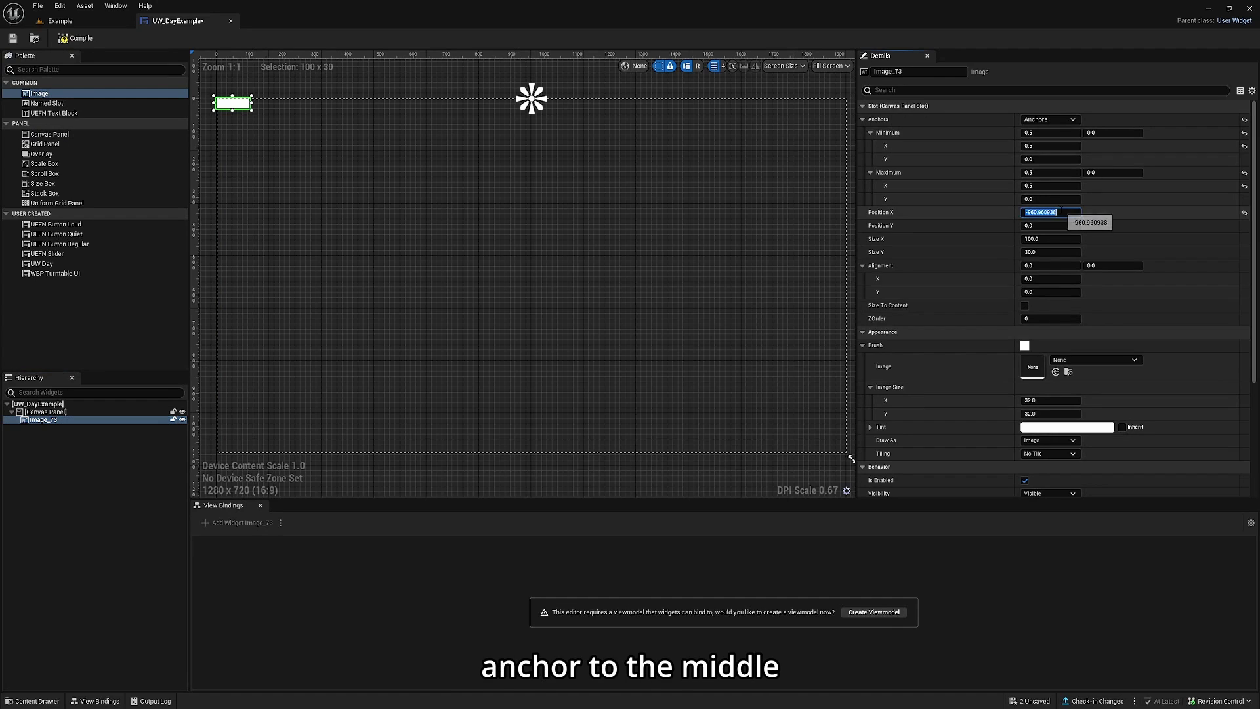
pyautogui.write('0')
pyautogui.press('Return')
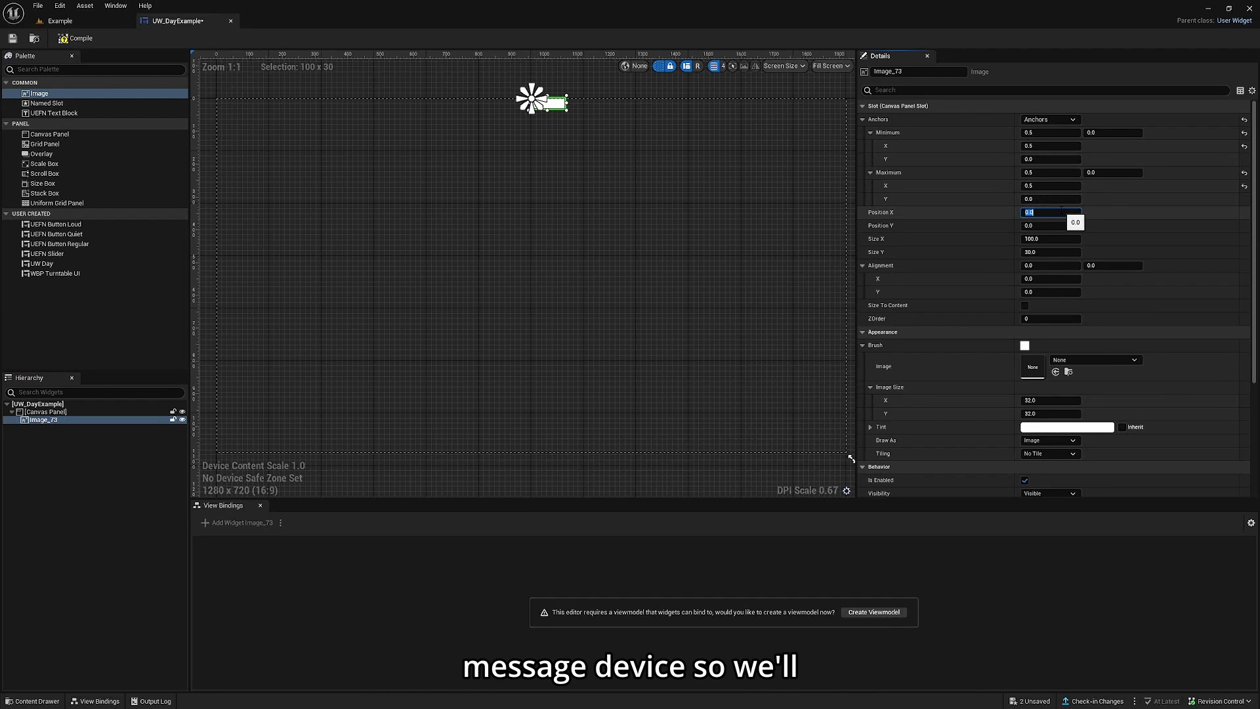
pyautogui.moveTo(1047, 265); pyautogui.dragTo(1051, 265)
pyautogui.write('0')
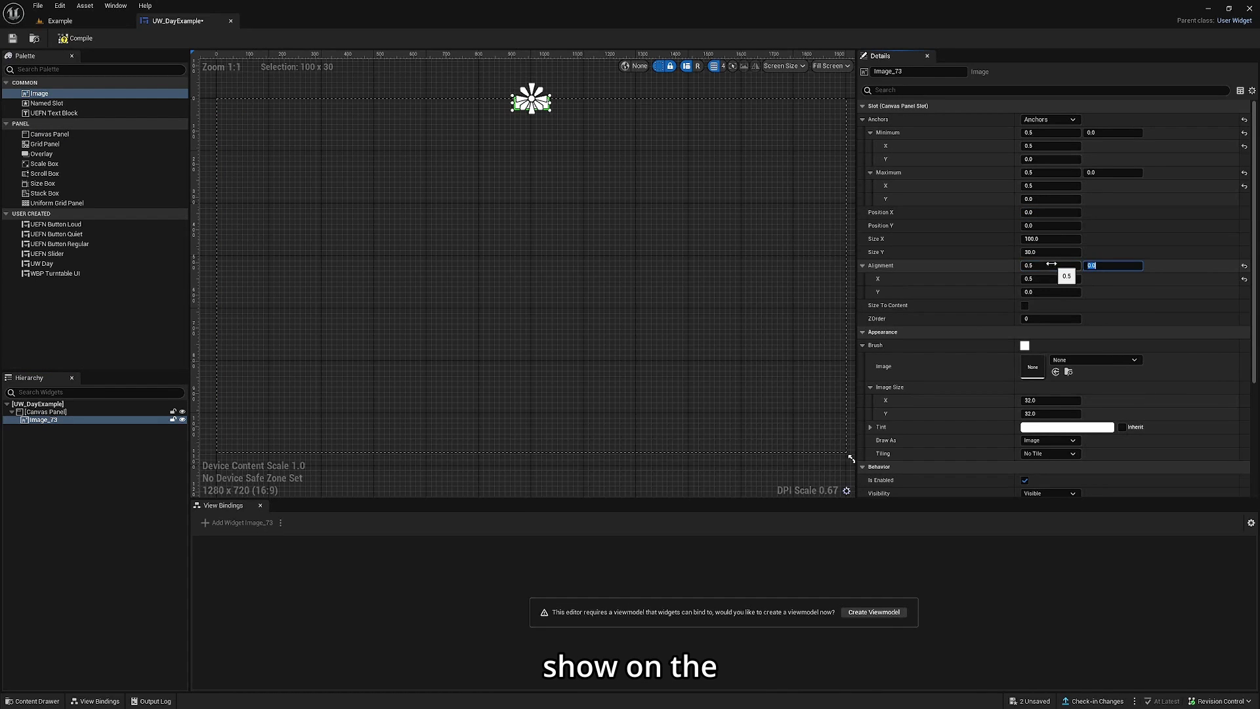
# Set the image's size to 250 by 250
pyautogui.click(1057, 239)
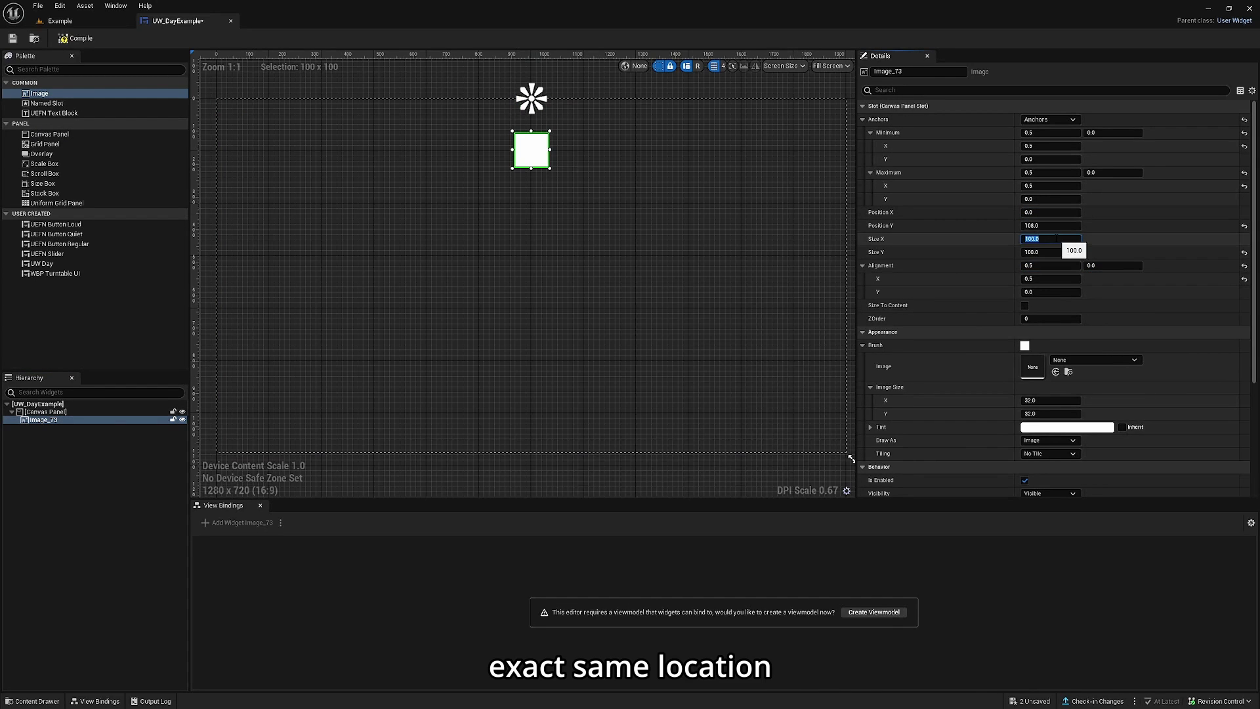
pyautogui.write('250')
pyautogui.press('Tab')
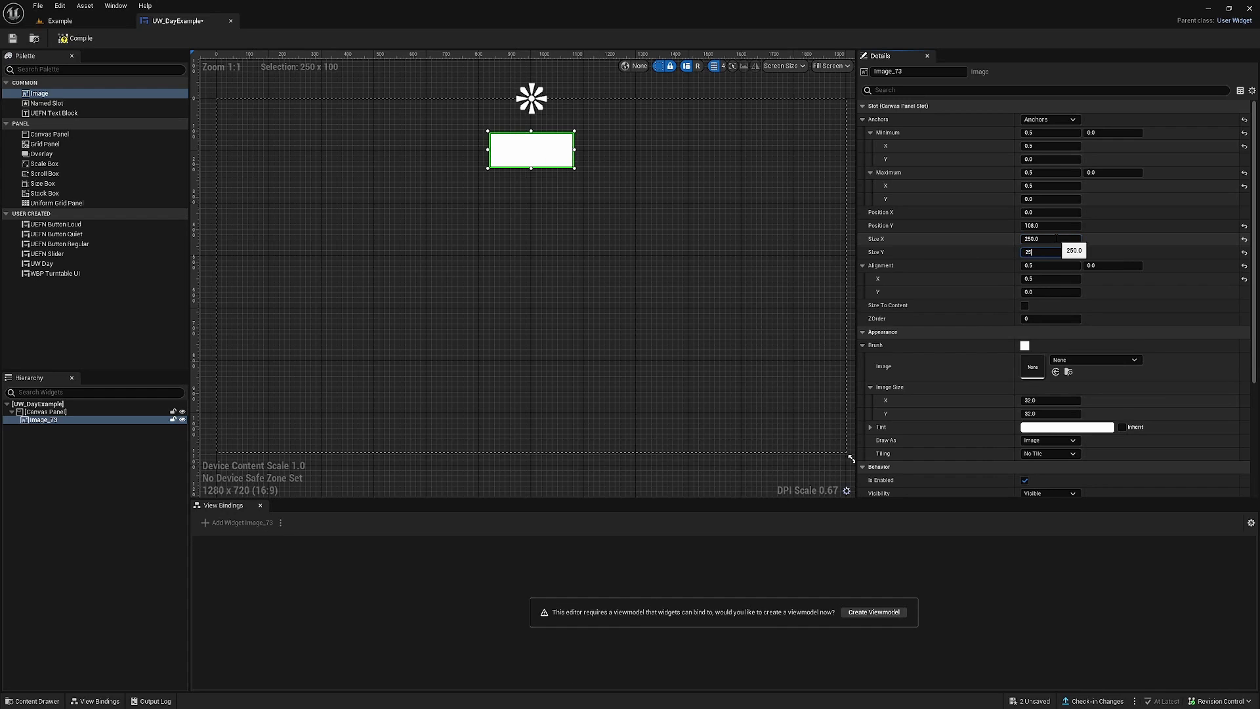
pyautogui.write('250')
pyautogui.press('Return')
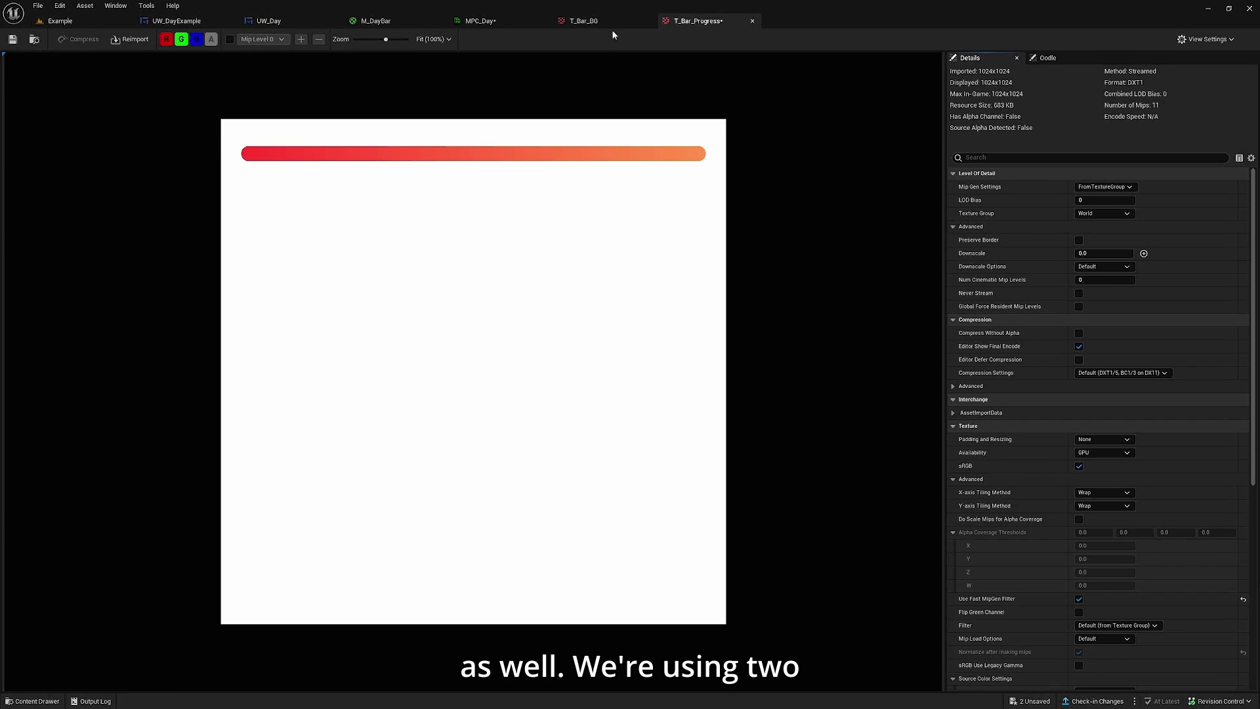
# Review the T_Bar_BG and T_Bar_Progress textures, and connect the background texture sample's alpha to M_DayBar's Opacity Mask
pyautogui.click(610, 21)
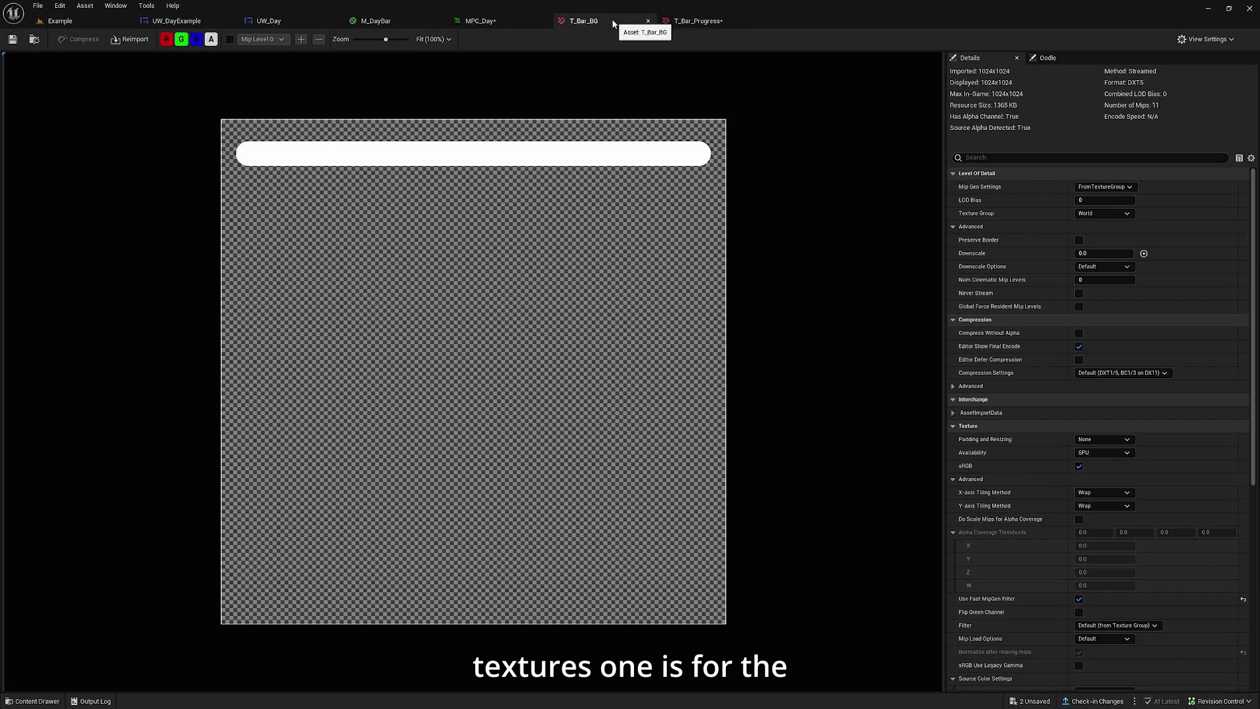
pyautogui.click(689, 21)
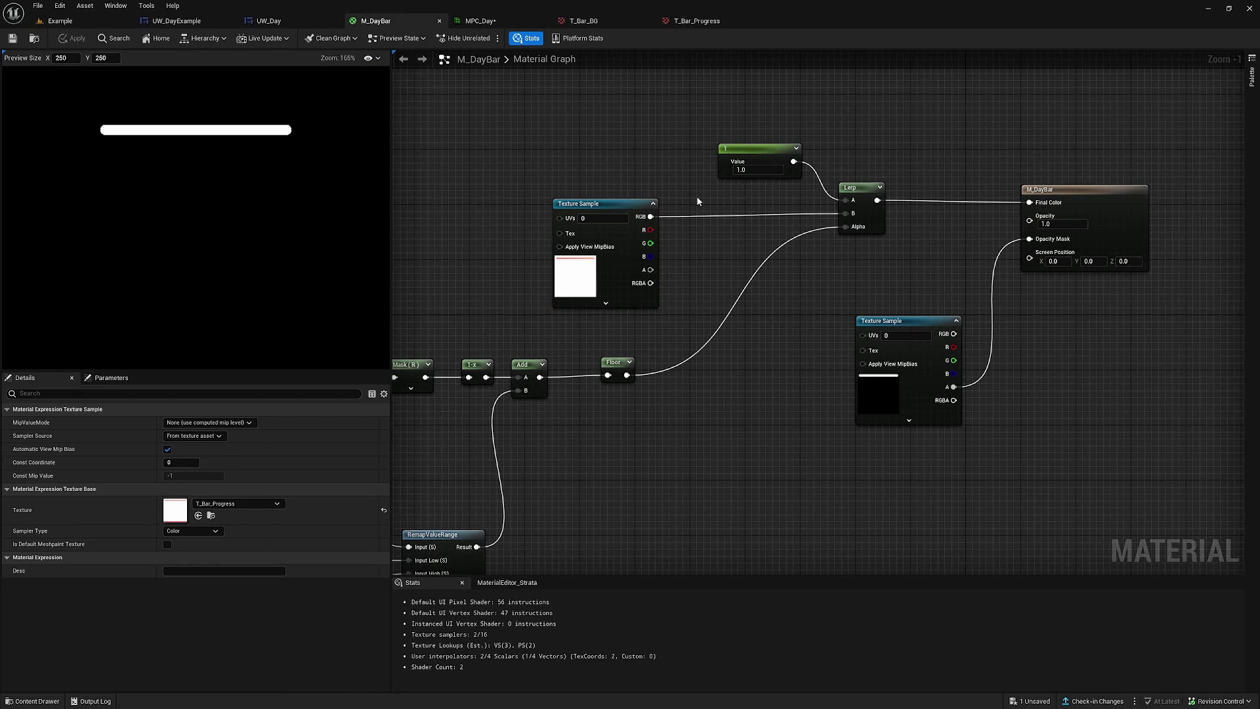
pyautogui.click(694, 196)
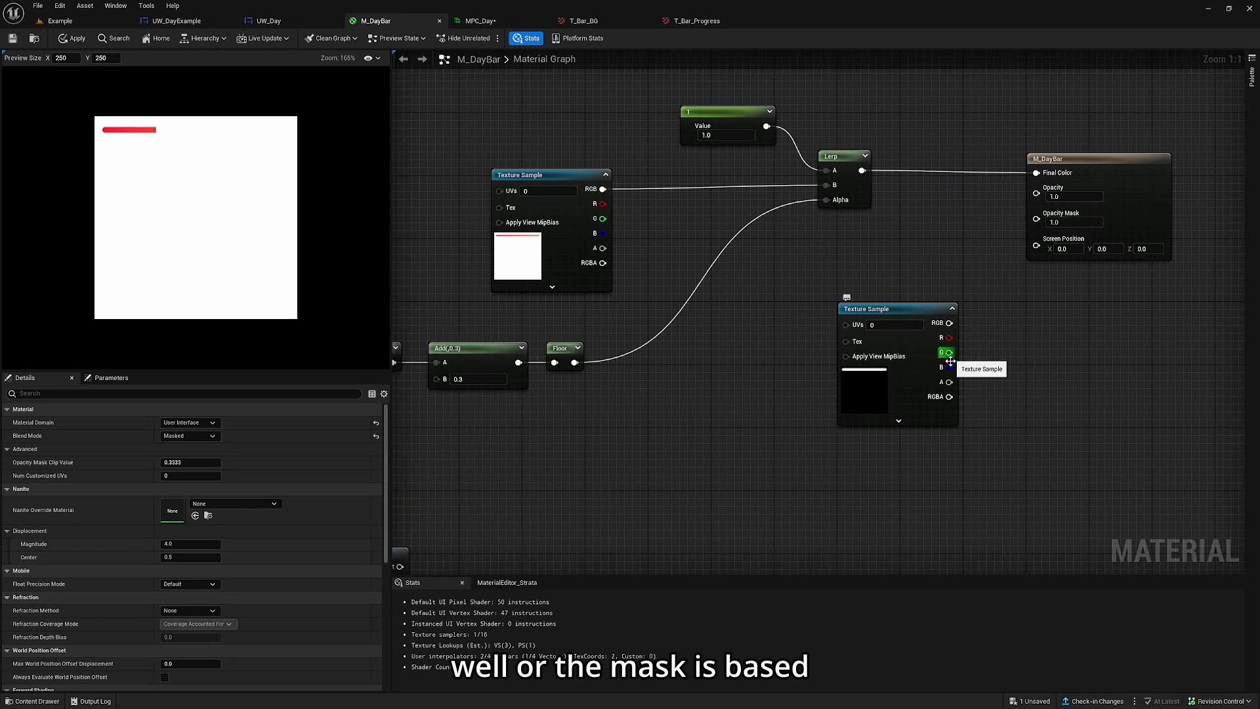
pyautogui.moveTo(949, 382); pyautogui.dragTo(1039, 220)
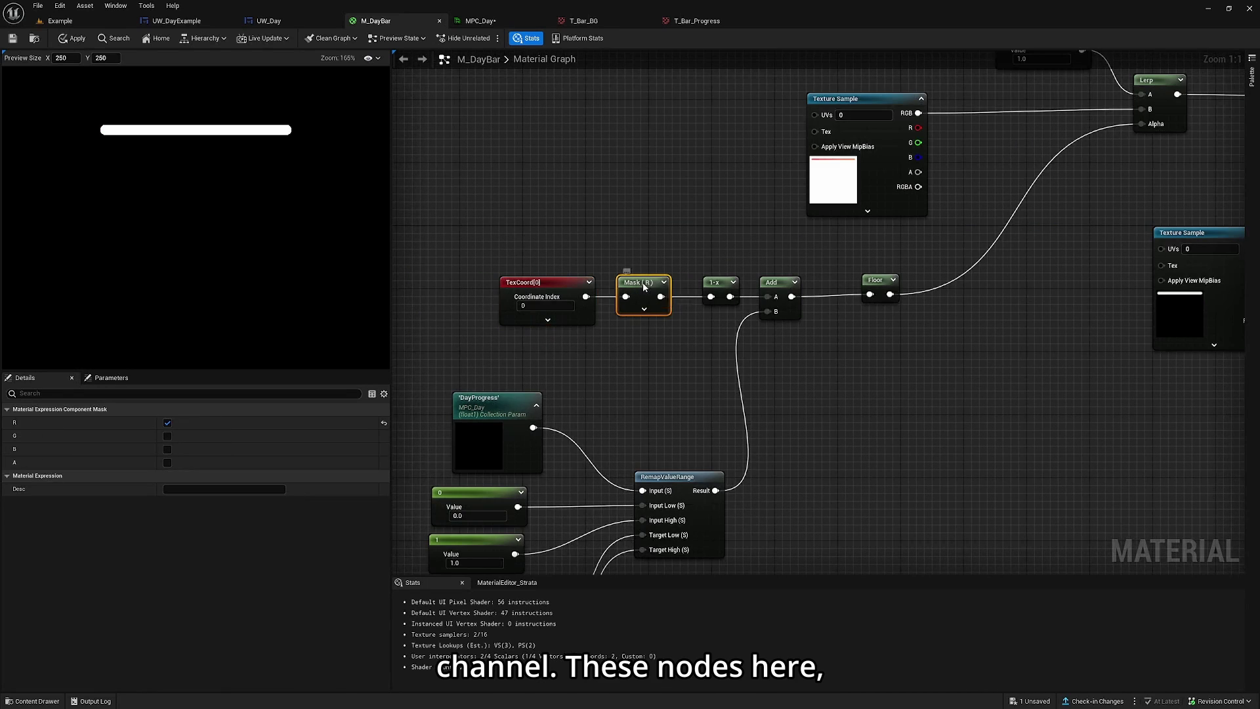
# Preview the outputs of the Mask (R), 1-x and following nodes in the progress mask chain
pyautogui.rightClick(643, 287)
pyautogui.click(686, 314)
pyautogui.rightClick(723, 284)
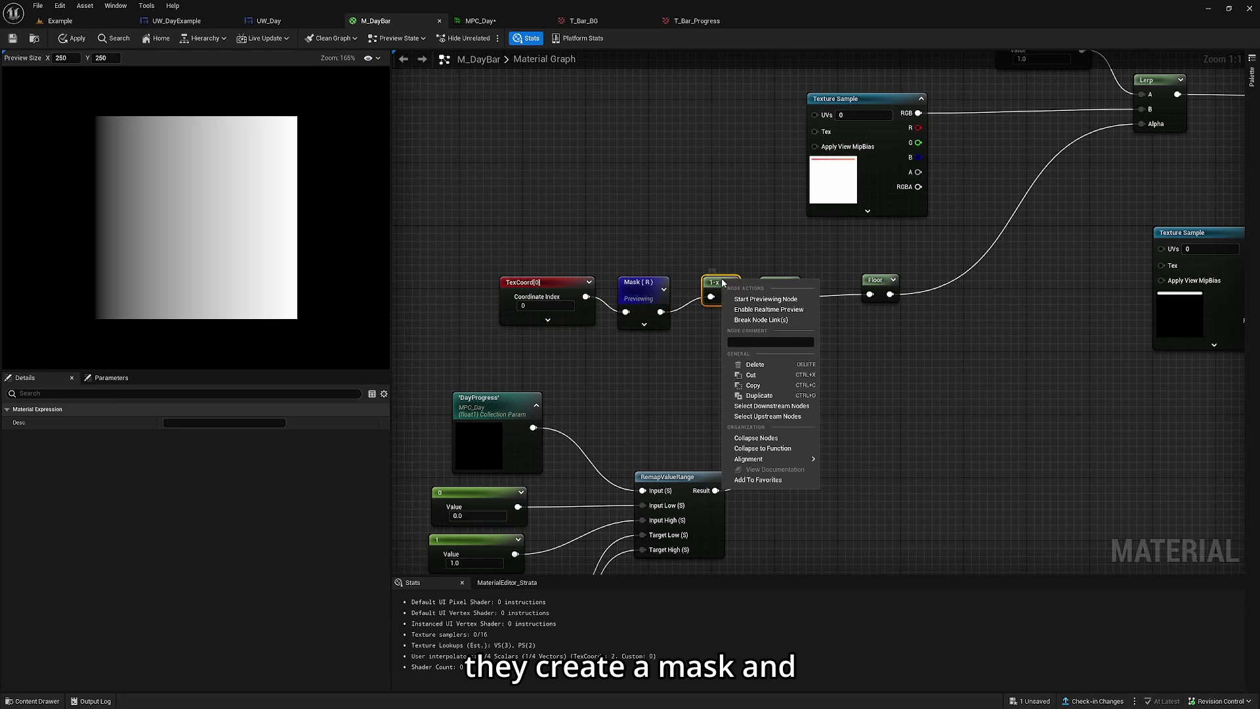
pyautogui.click(750, 299)
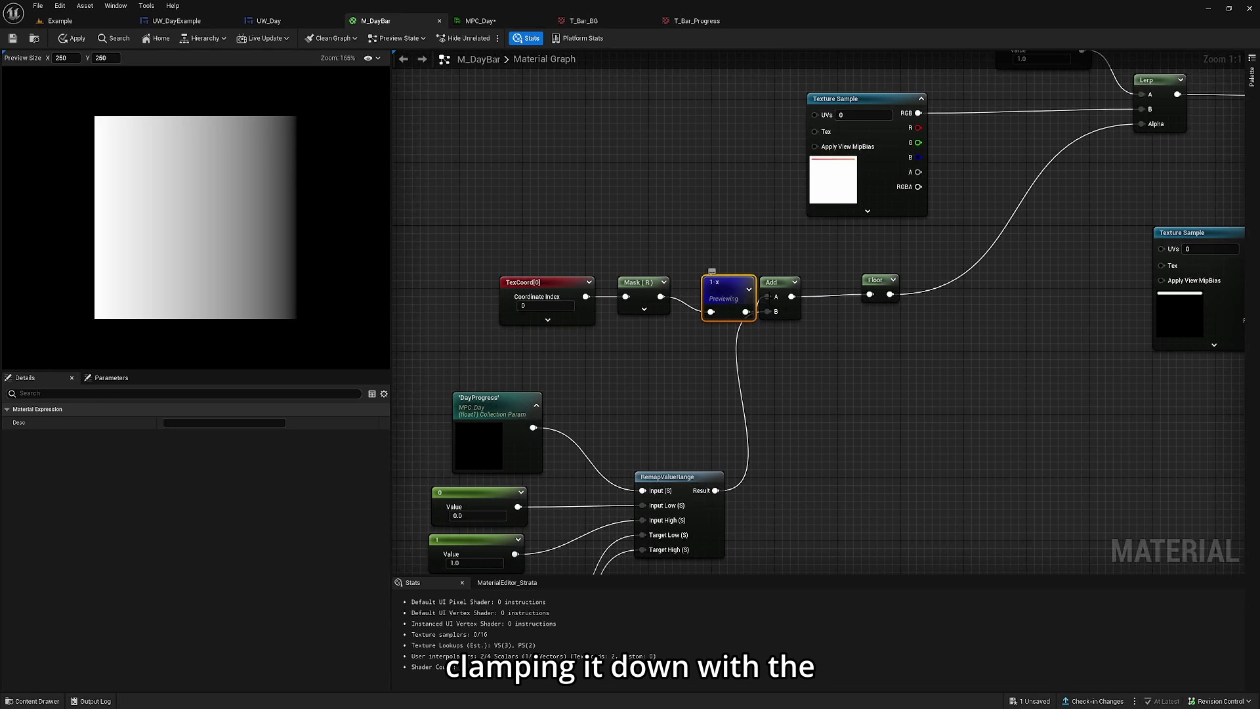
pyautogui.click(782, 288)
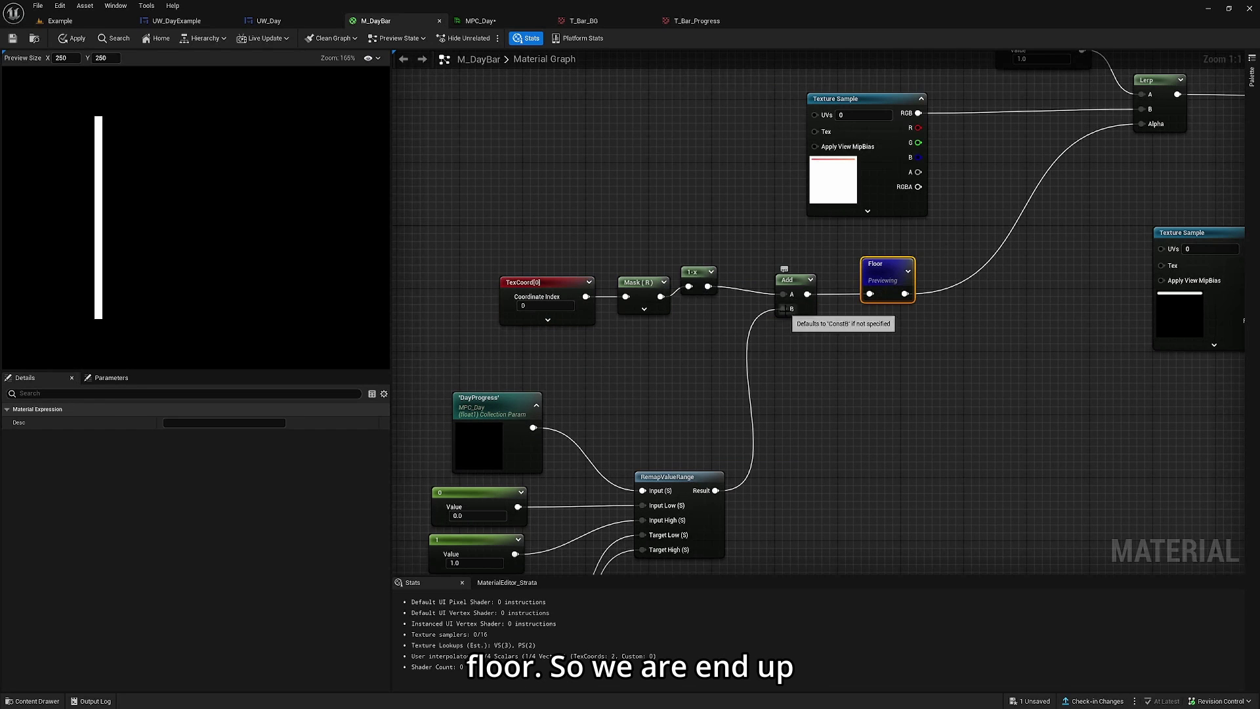
# Disconnect the Add node's B input and test the mask with constants 0, 0.5 and 0.7
pyautogui.keyDown('alt'); pyautogui.click(783, 309); pyautogui.keyUp('alt')
pyautogui.click(819, 311)
pyautogui.write('0')
pyautogui.press('Return')
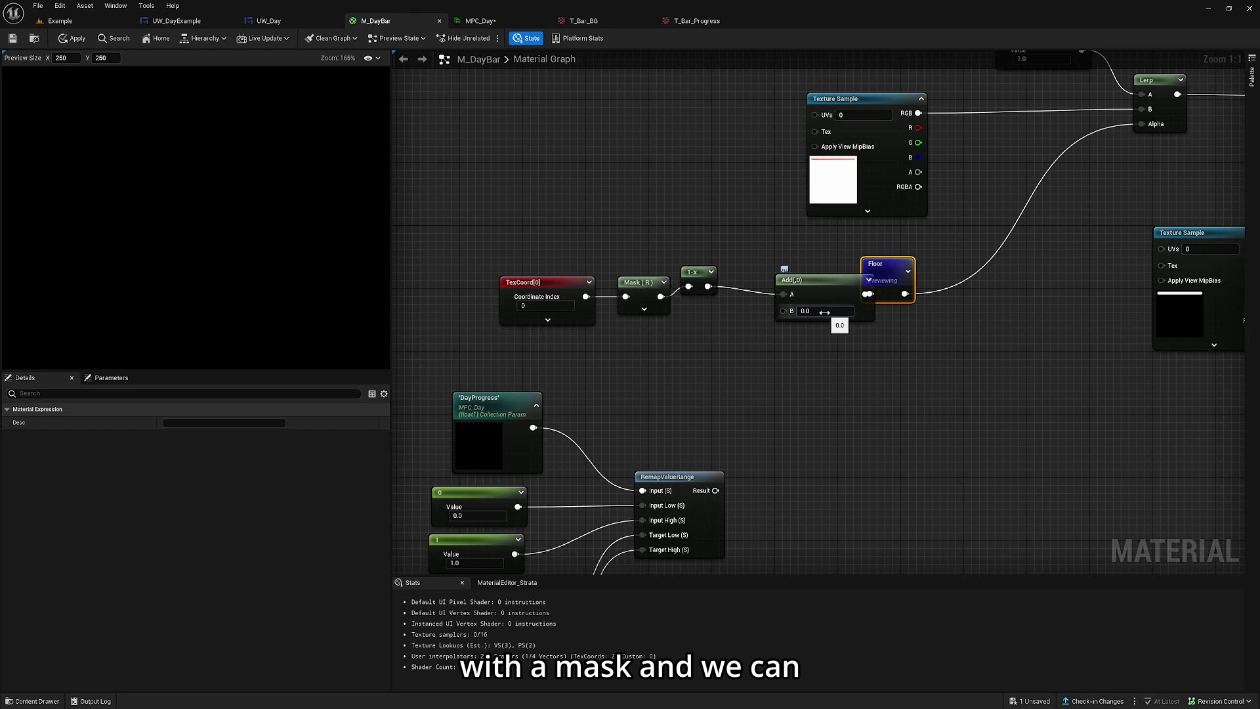
pyautogui.write('.5')
pyautogui.press('Return')
pyautogui.click(826, 312)
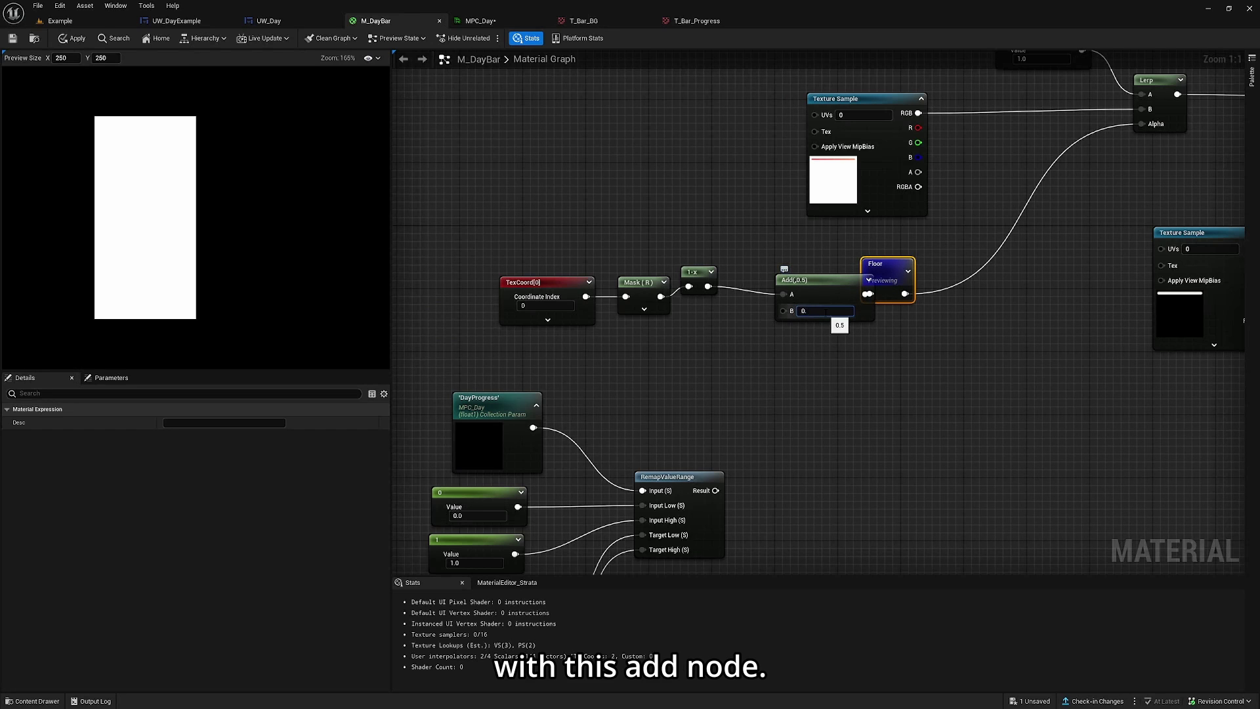
pyautogui.write('0.7')
pyautogui.press('Return')
# Examine the DayProgress collection parameter, its MPC_Day asset, and the constants feeding the RemapValueRange node
pyautogui.moveTo(977, 237); pyautogui.dragTo(903, 287, button='right')
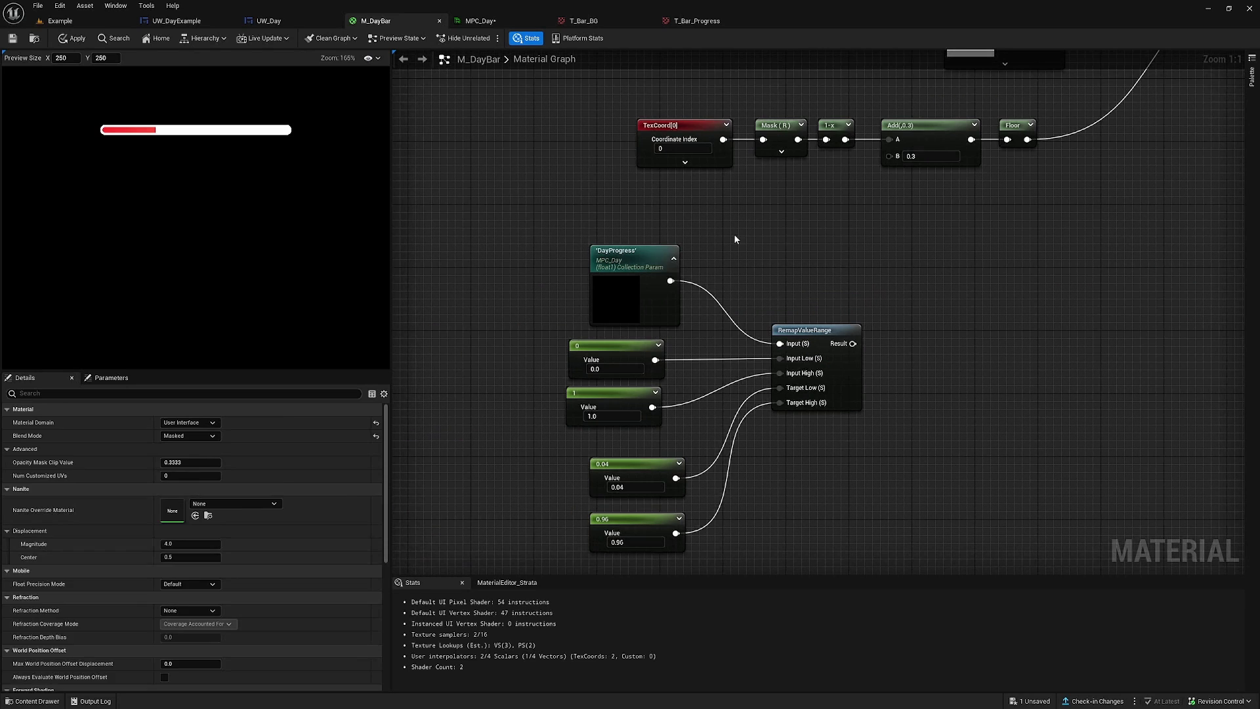
pyautogui.click(645, 261)
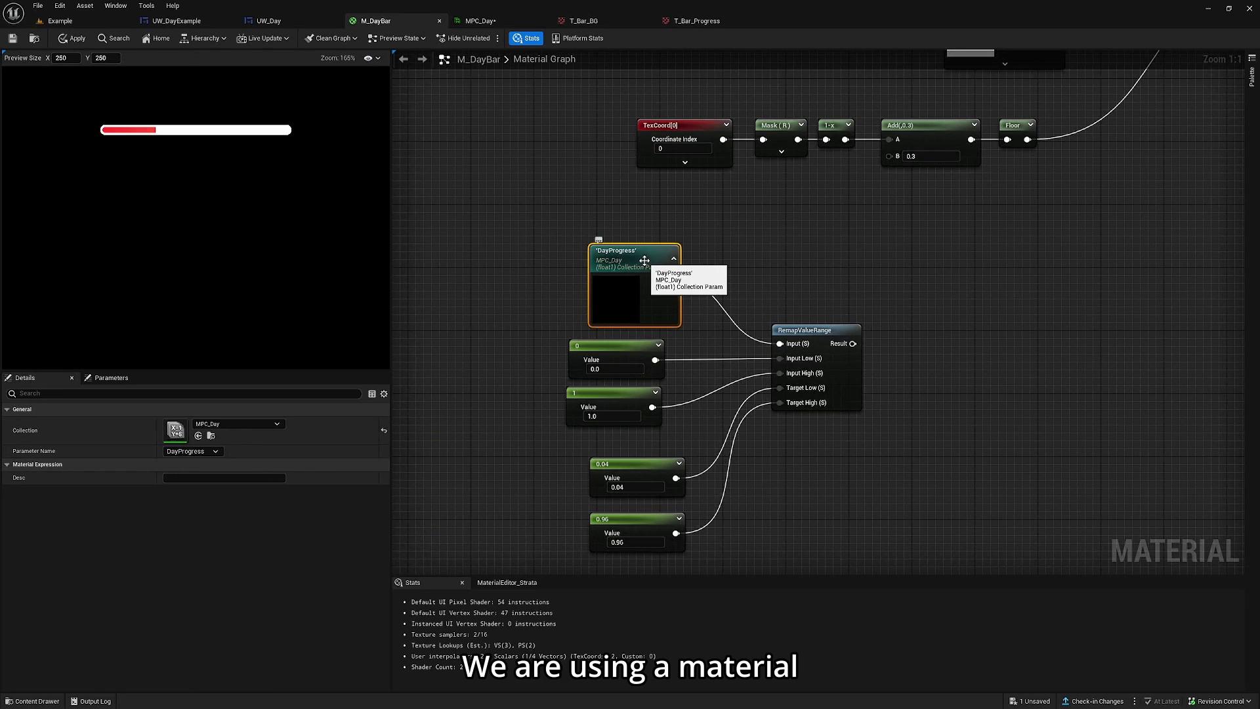
pyautogui.click(489, 23)
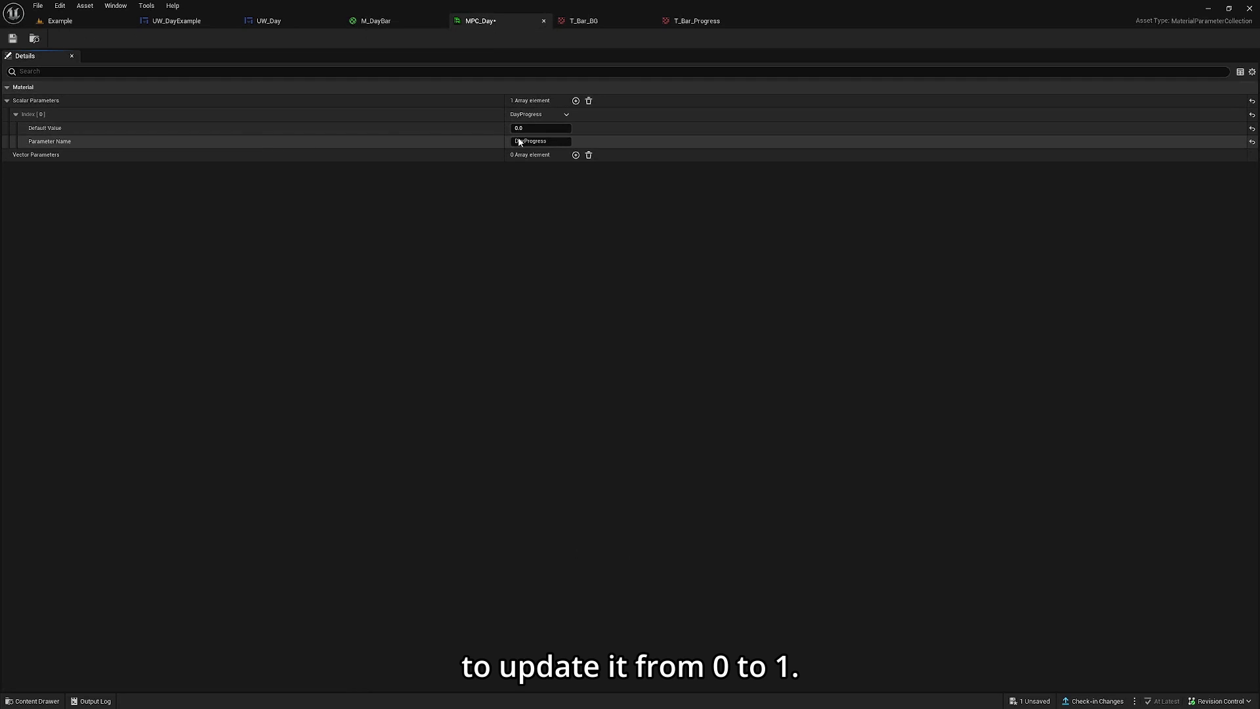
pyautogui.moveTo(528, 342); pyautogui.dragTo(688, 415)
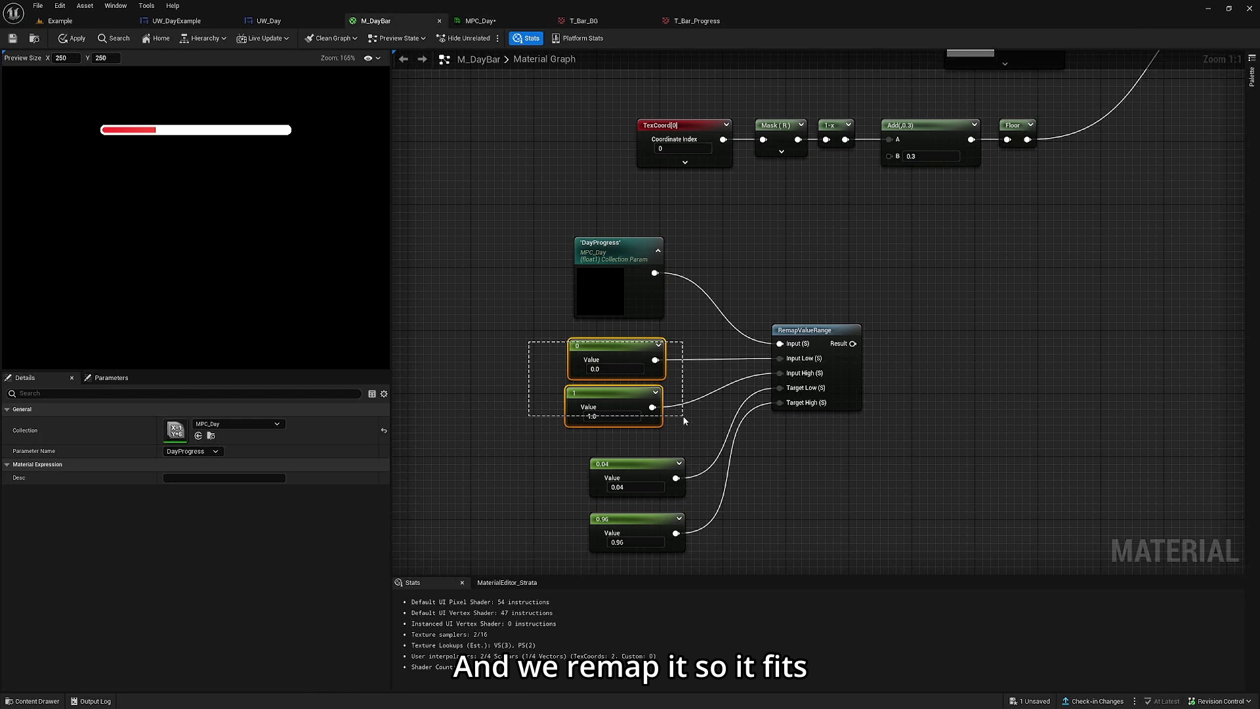
pyautogui.moveTo(687, 414); pyautogui.dragTo(628, 379, button='right')
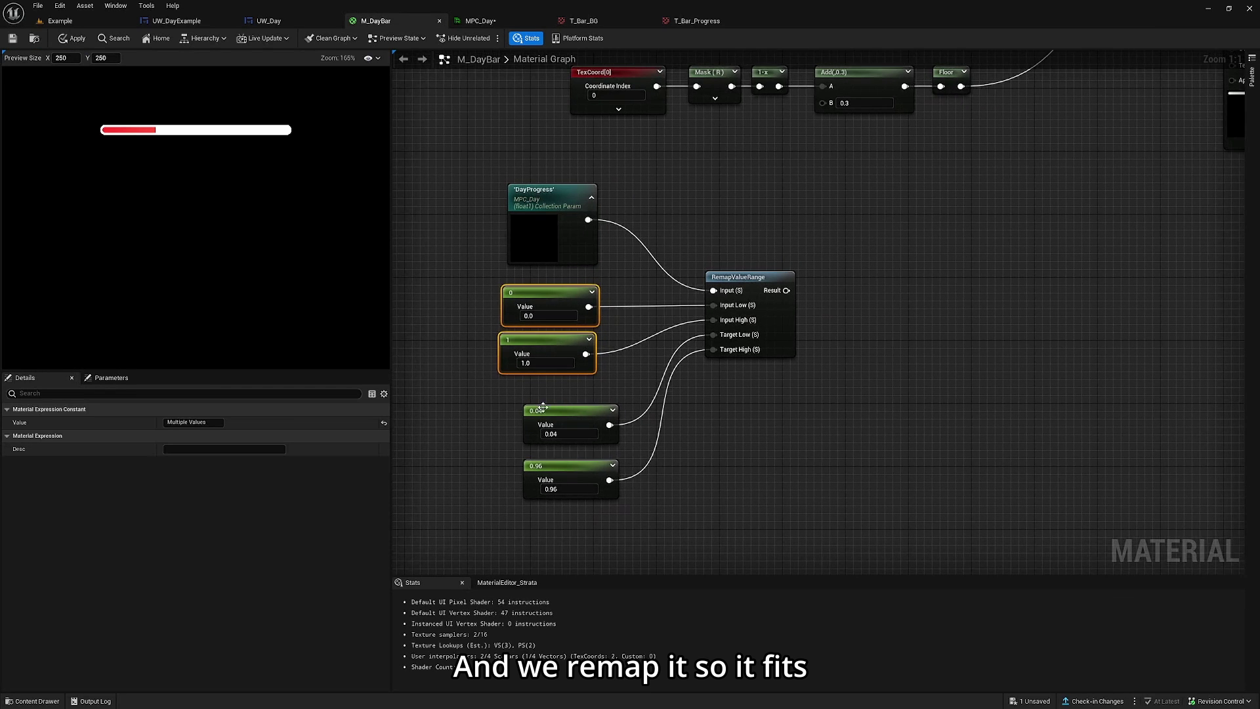
pyautogui.moveTo(486, 398); pyautogui.dragTo(643, 502)
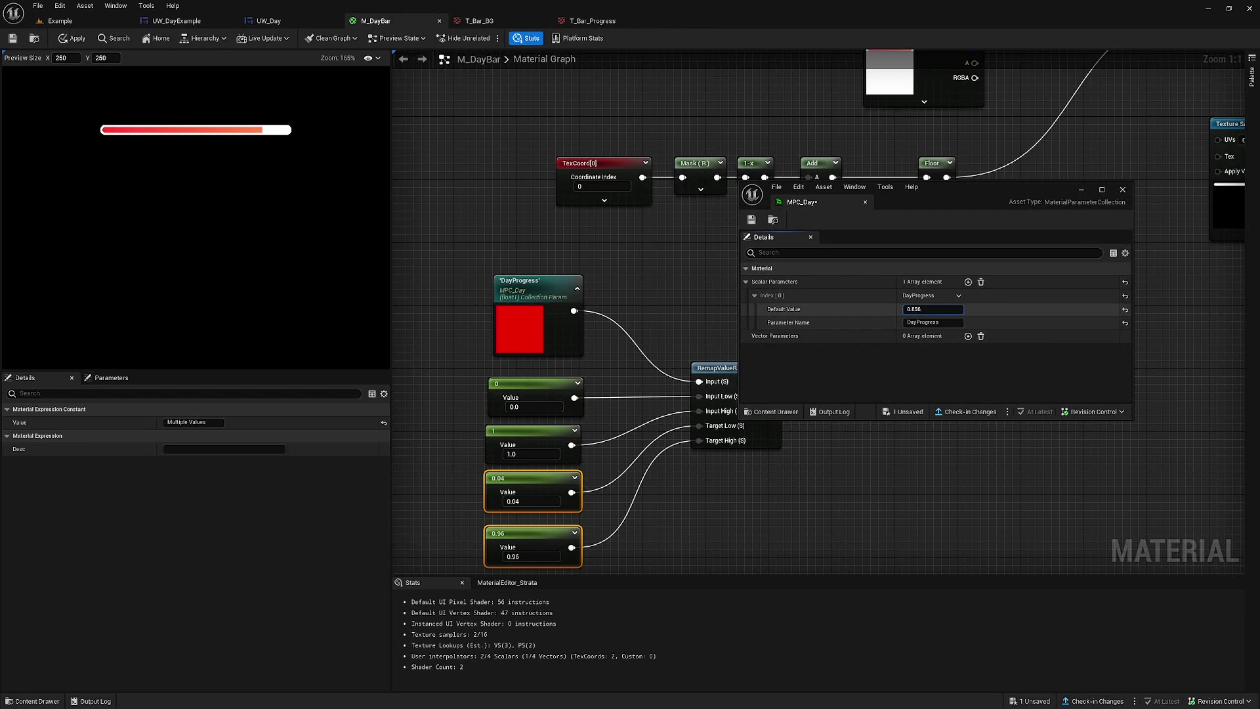
# Vary DayProgress's default value in MPC_Day to test the bar's fill, and reset it to 0
pyautogui.moveTo(932, 309)
pyautogui.mouseDown()
pyautogui.moveTo(948, 309)
pyautogui.moveTo(926, 309)
pyautogui.mouseUp()
pyautogui.click(932, 308)
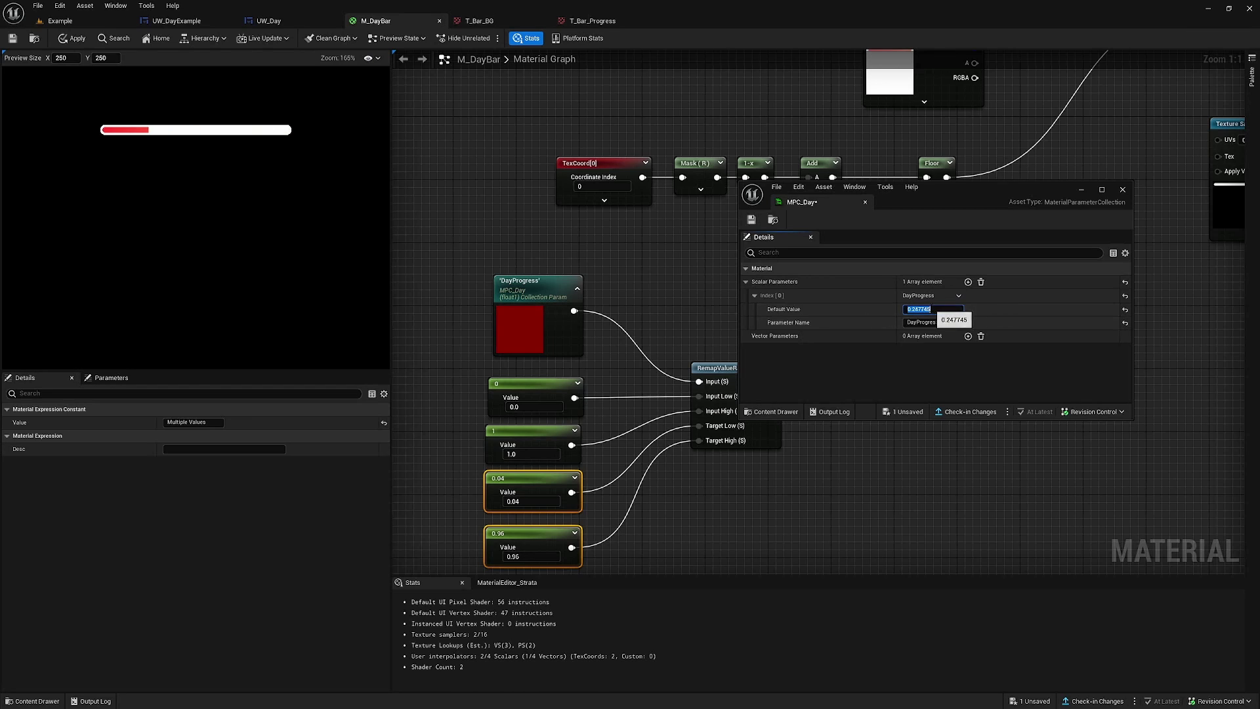
pyautogui.write('0')
pyautogui.press('Return')
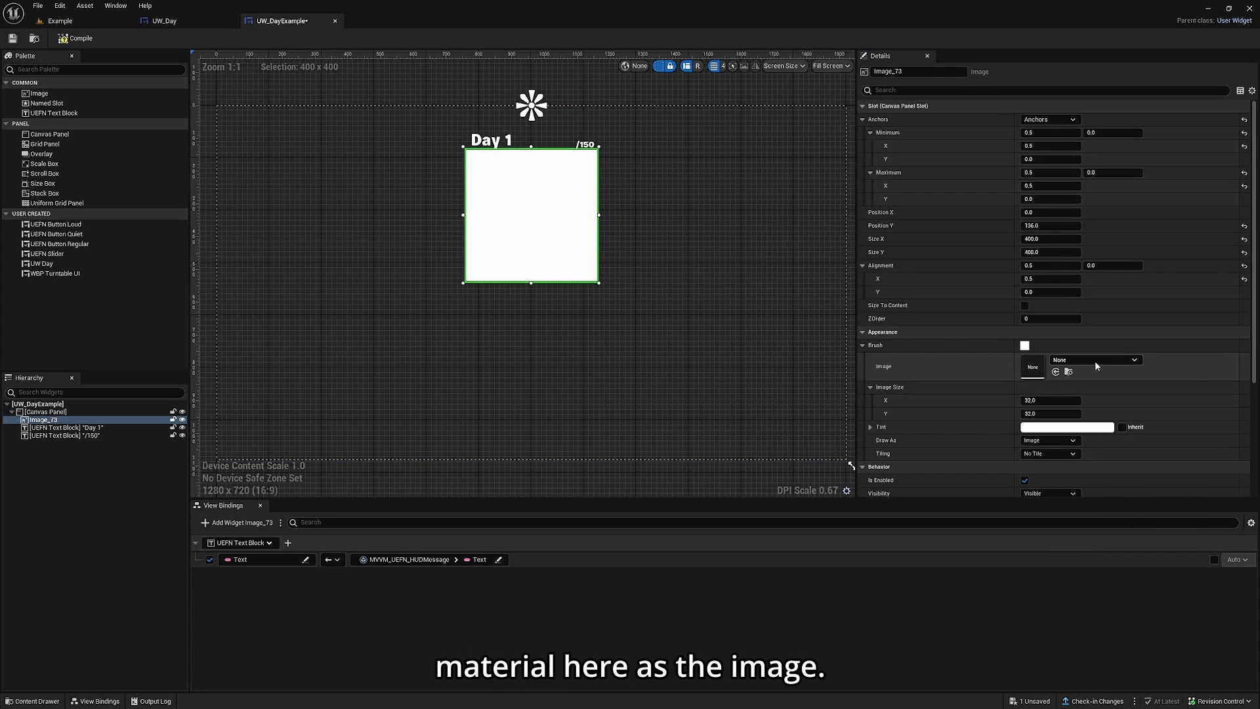
# Assign the M_DayBar material as the brush image of Image_73 in the UW_DayExample widget
pyautogui.click(1095, 361)
pyautogui.write('hud')
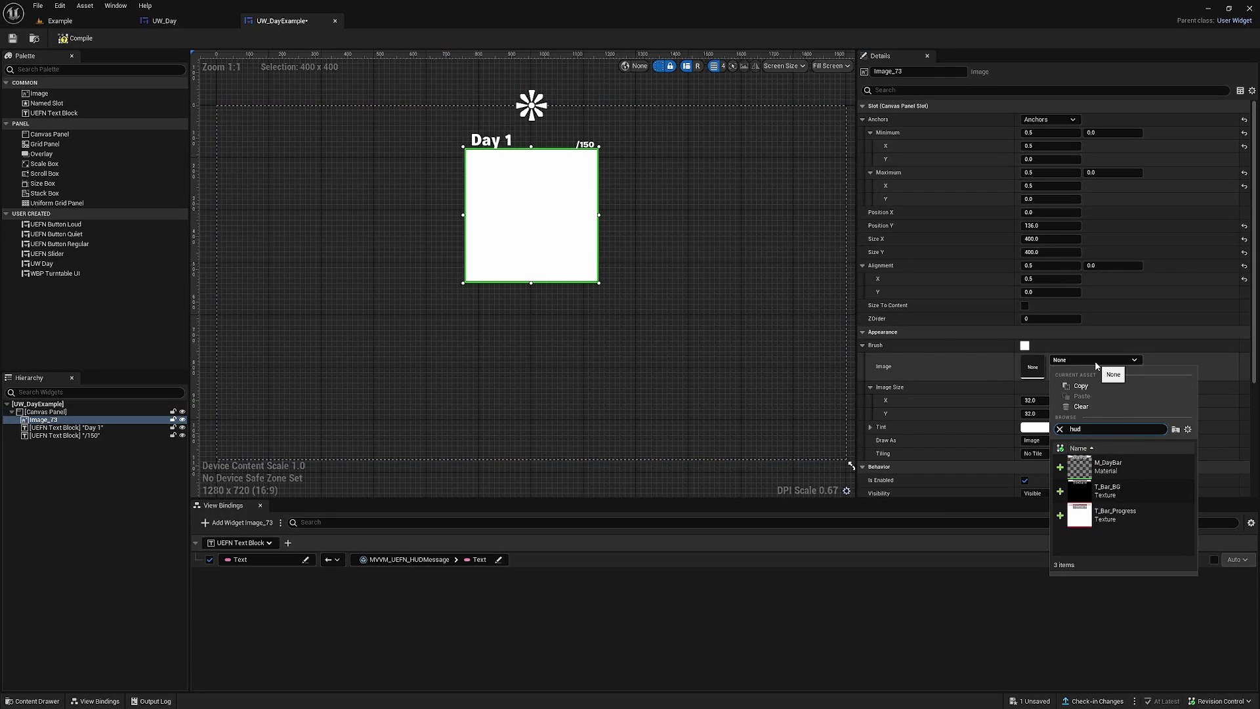
pyautogui.click(1125, 467)
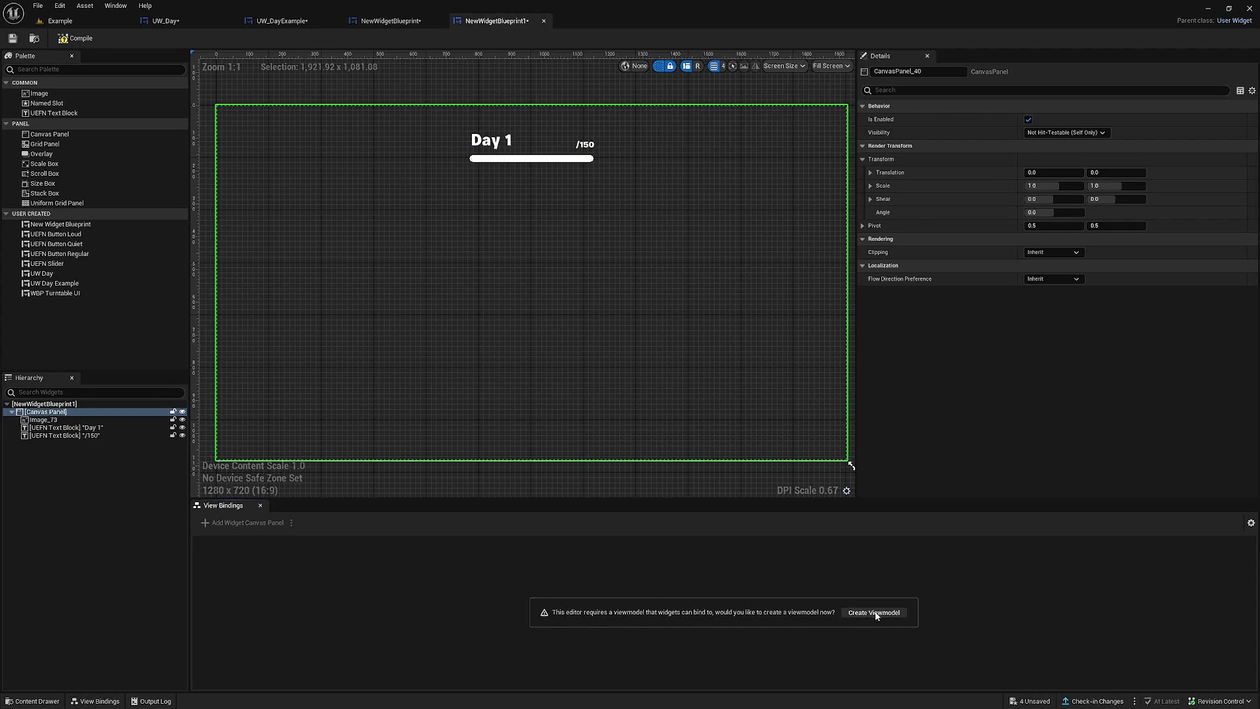
# Create a viewmodel for the widget based on Device - Message View Model, and close the Viewmodels window
pyautogui.click(876, 612)
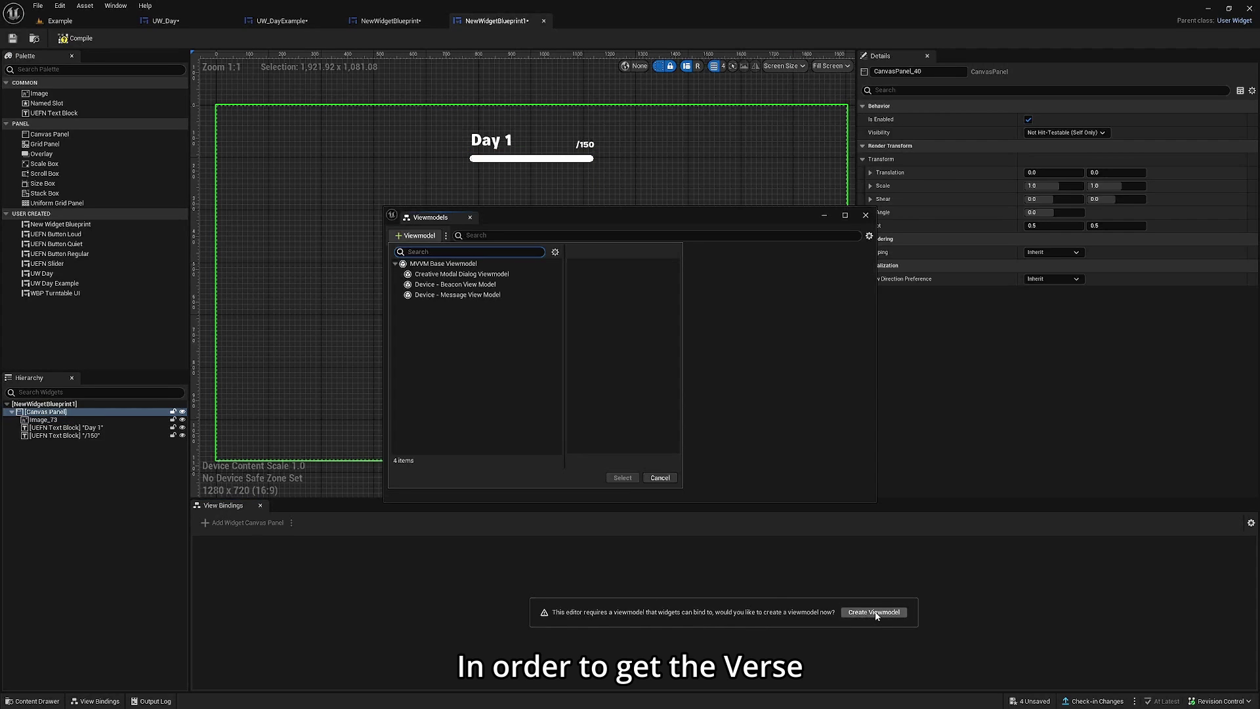
pyautogui.click(461, 295)
pyautogui.click(622, 478)
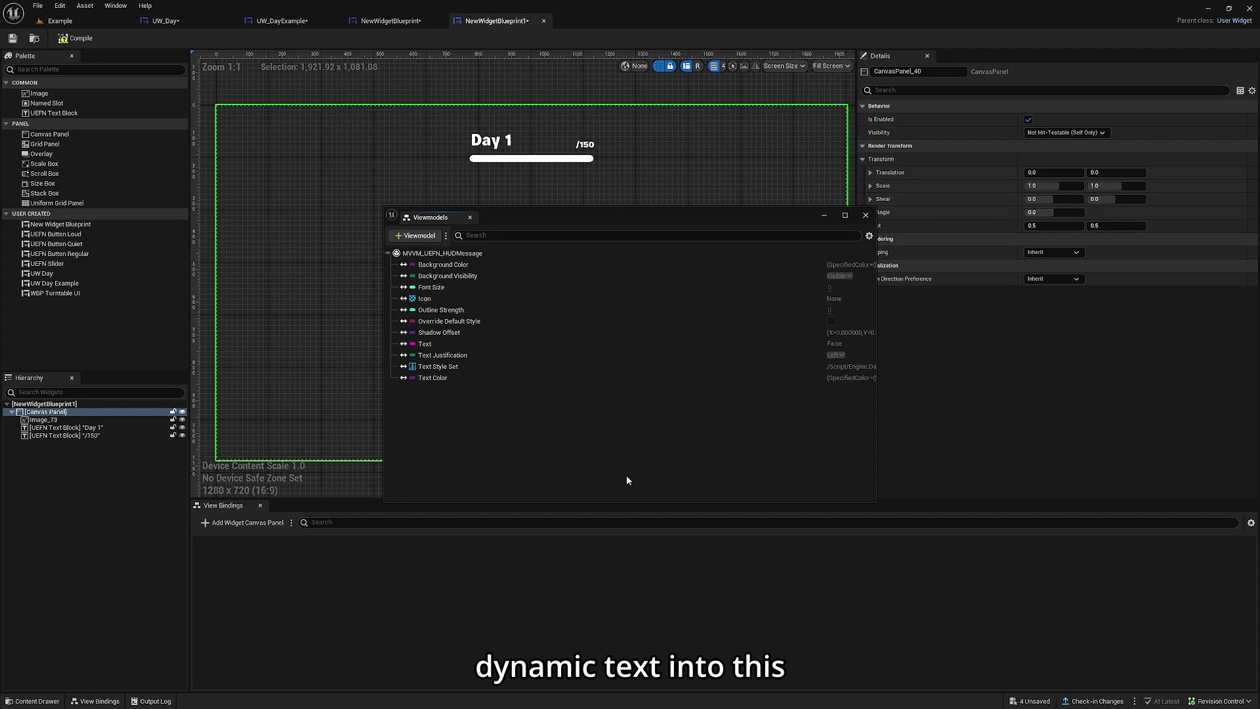
pyautogui.click(470, 216)
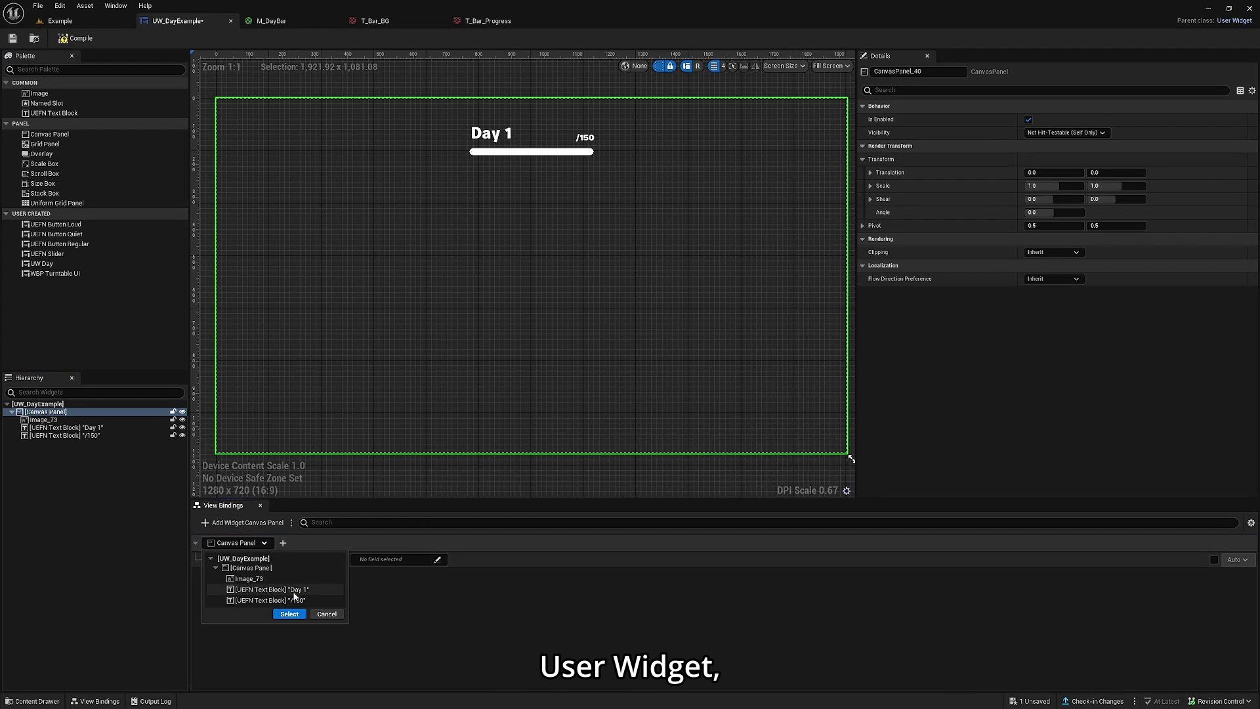
# Bind the Text property of the "Day 1" UEFN Text Block to the Text field of MVVM_UEFN_HUDMessage
pyautogui.click(295, 593)
pyautogui.click(290, 614)
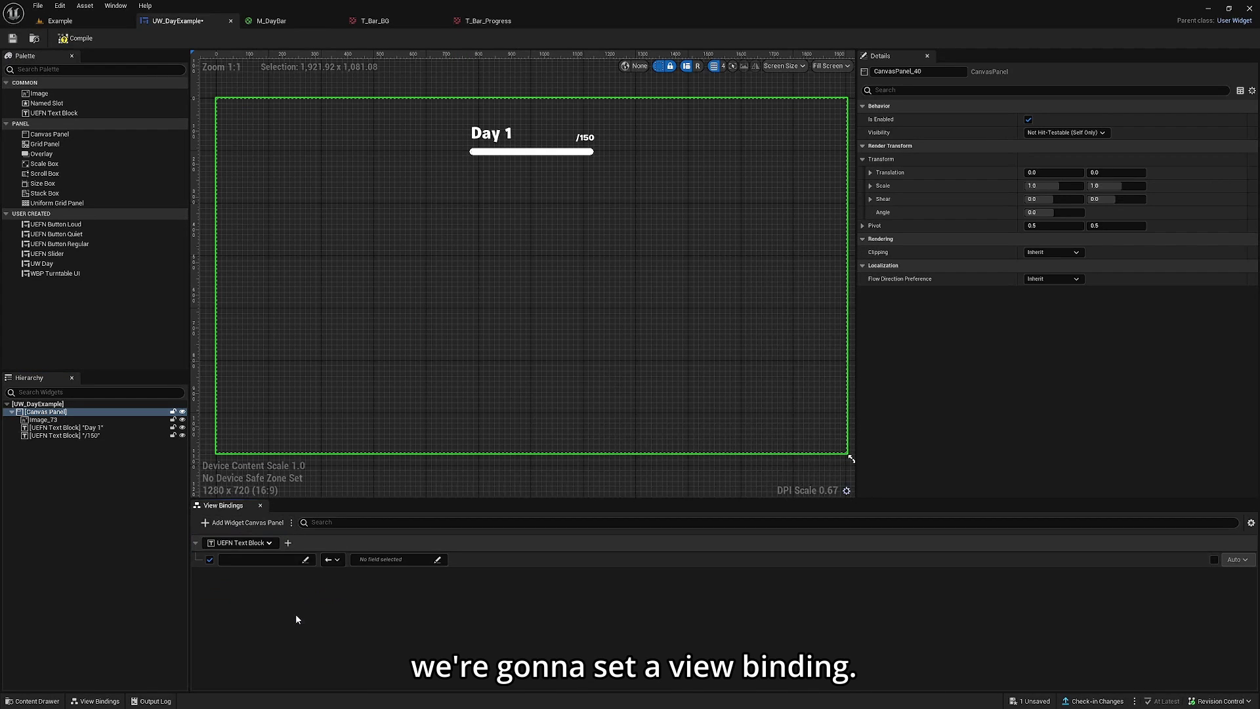
pyautogui.click(306, 560)
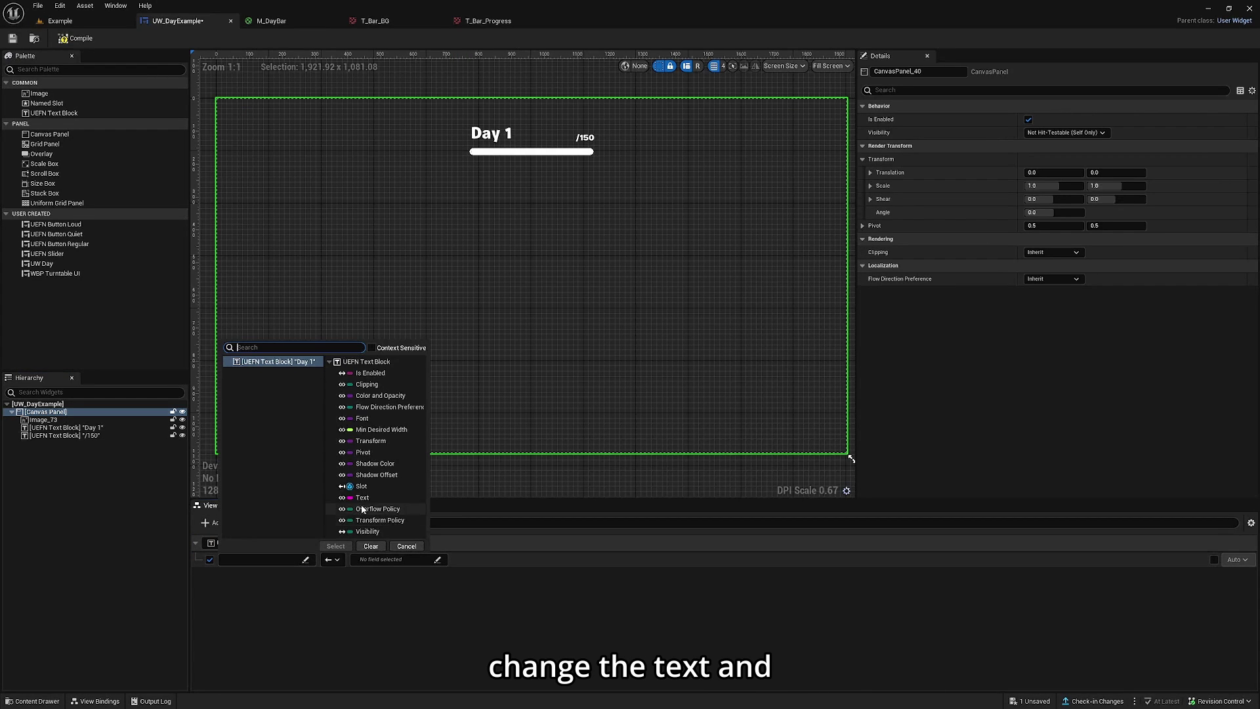
pyautogui.click(362, 498)
pyautogui.click(335, 546)
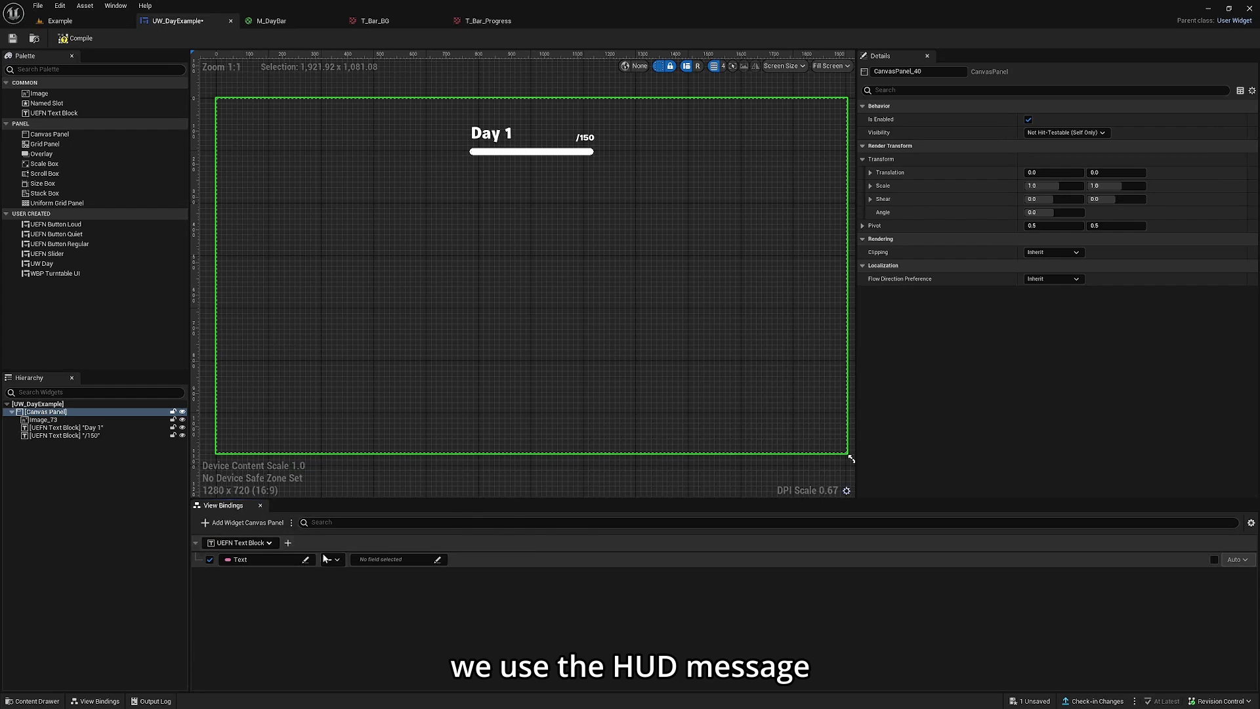
pyautogui.click(437, 560)
pyautogui.click(493, 497)
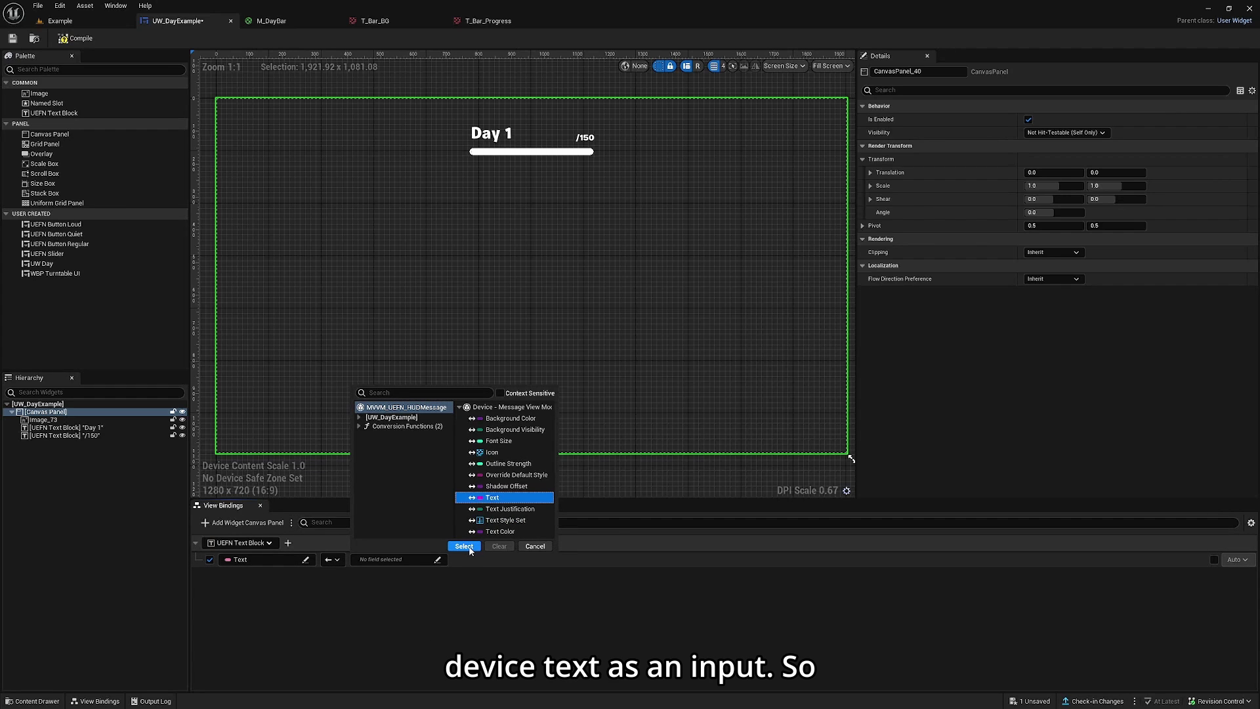
pyautogui.click(464, 546)
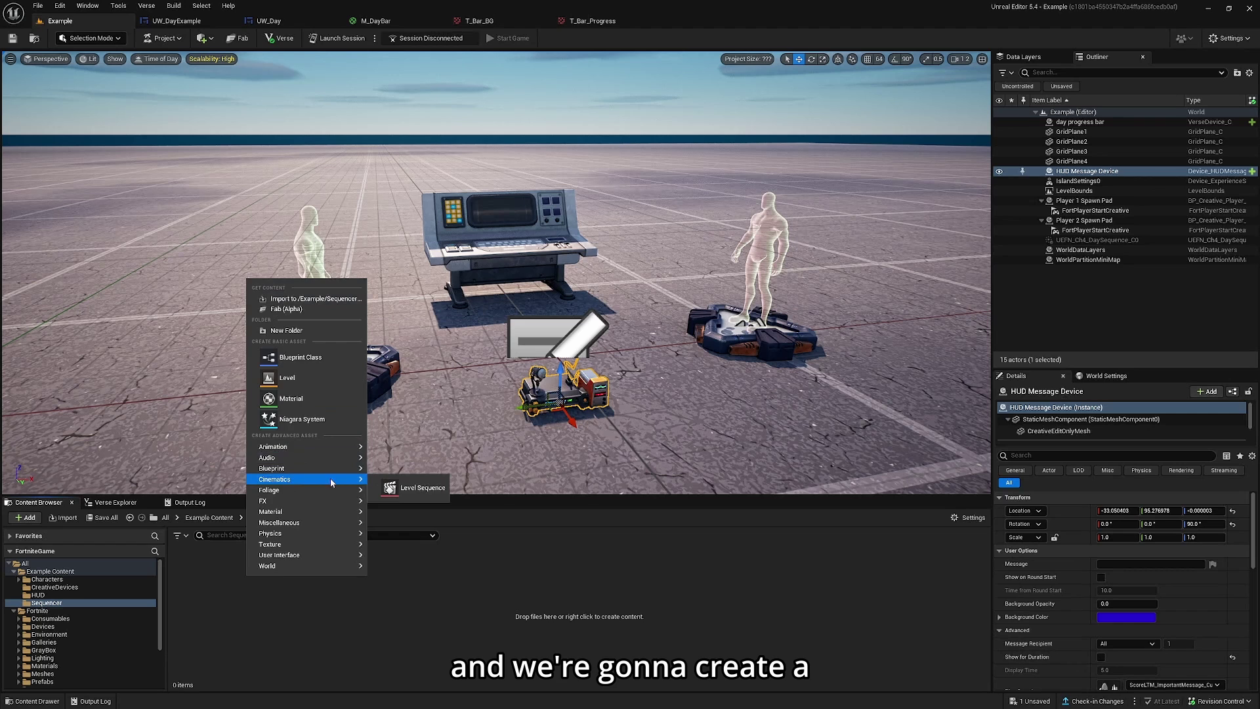
# Create a level sequence named LS_DayProgress in the Sequencer folder and add a material parameter collection track for MPC_Day
pyautogui.click(422, 488)
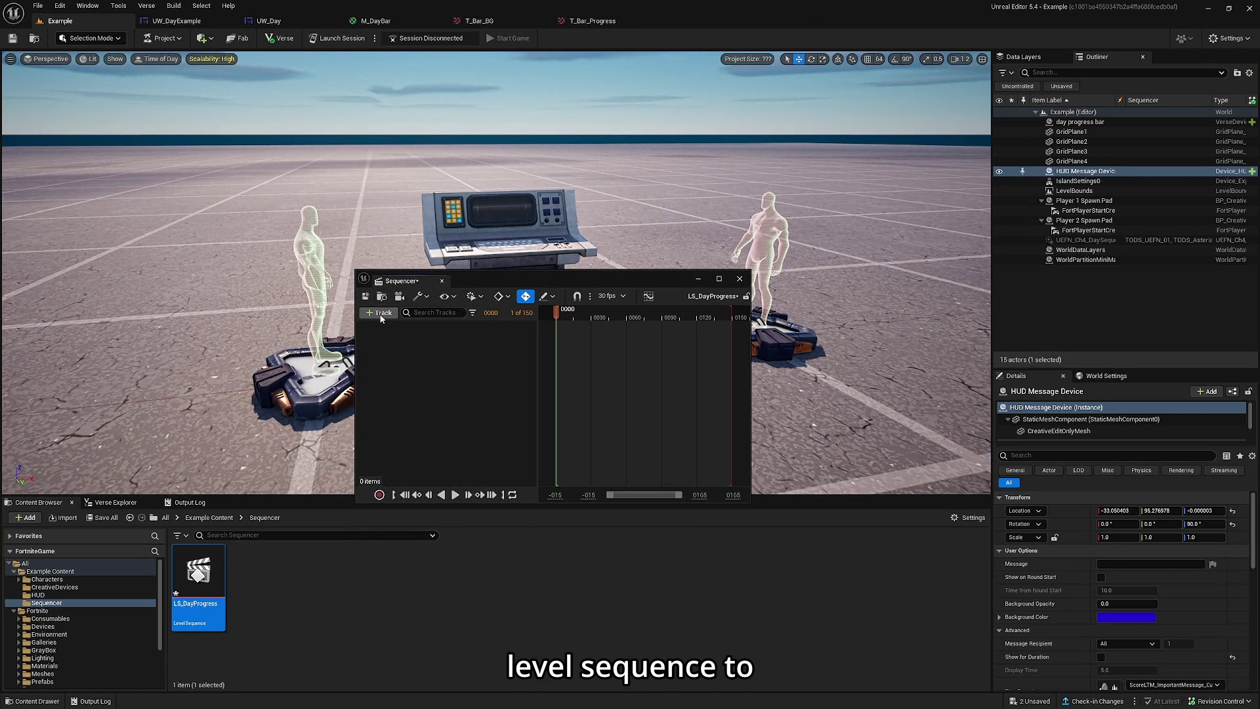
pyautogui.click(381, 313)
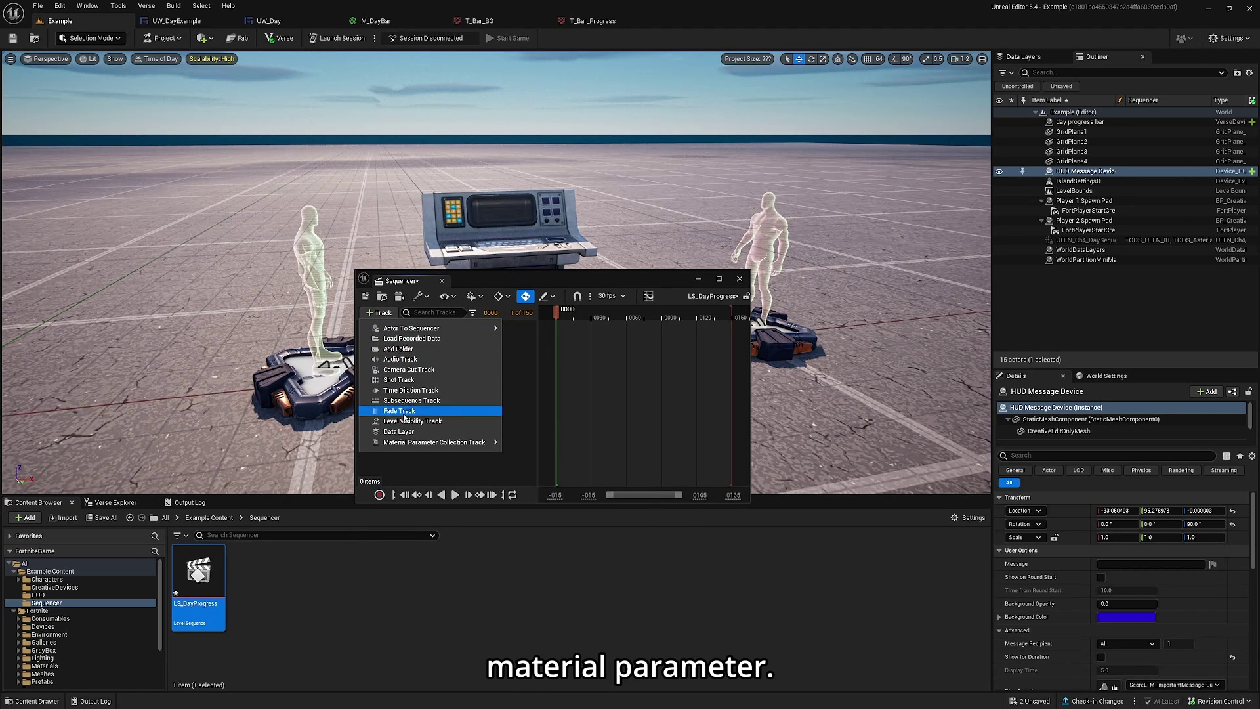
pyautogui.moveTo(411, 446)
pyautogui.click(557, 483)
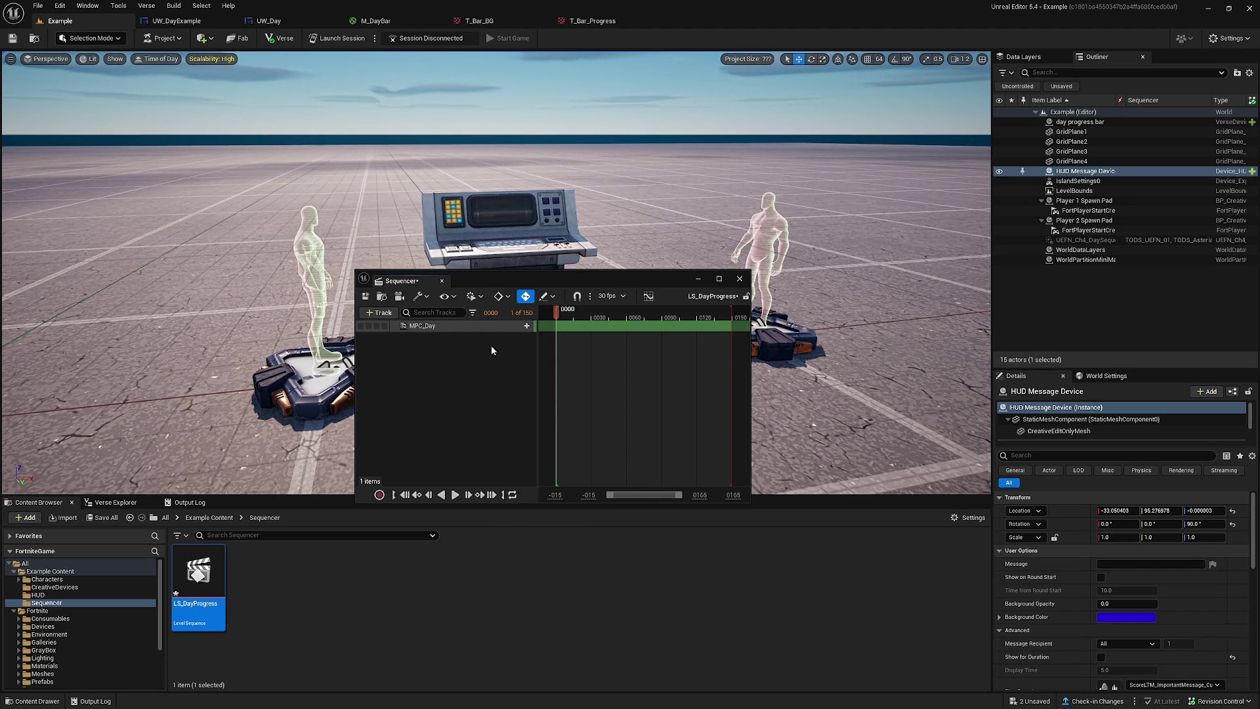
# Add the DayProgress parameter to the MPC_Day track and scrub the timeline back from frame 120
pyautogui.click(526, 325)
pyautogui.click(542, 387)
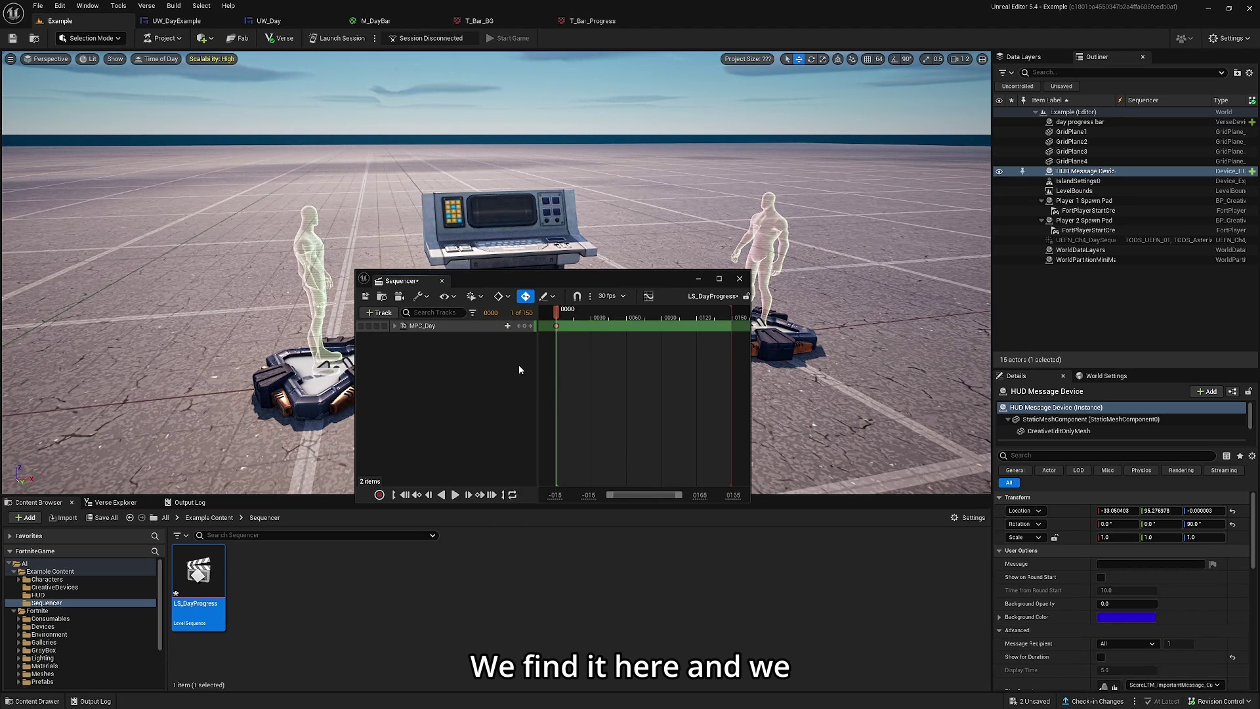
pyautogui.click(395, 326)
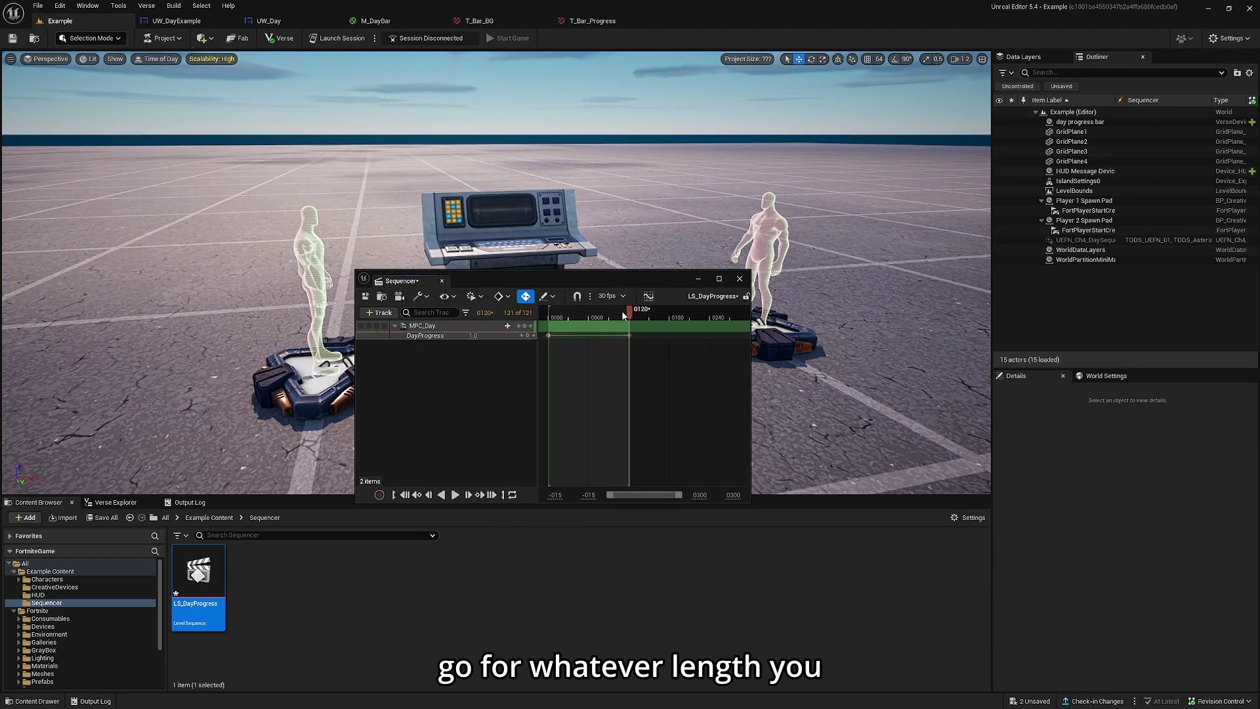
pyautogui.moveTo(624, 316)
pyautogui.mouseDown()
pyautogui.moveTo(574, 317)
pyautogui.moveTo(599, 319)
pyautogui.mouseUp()
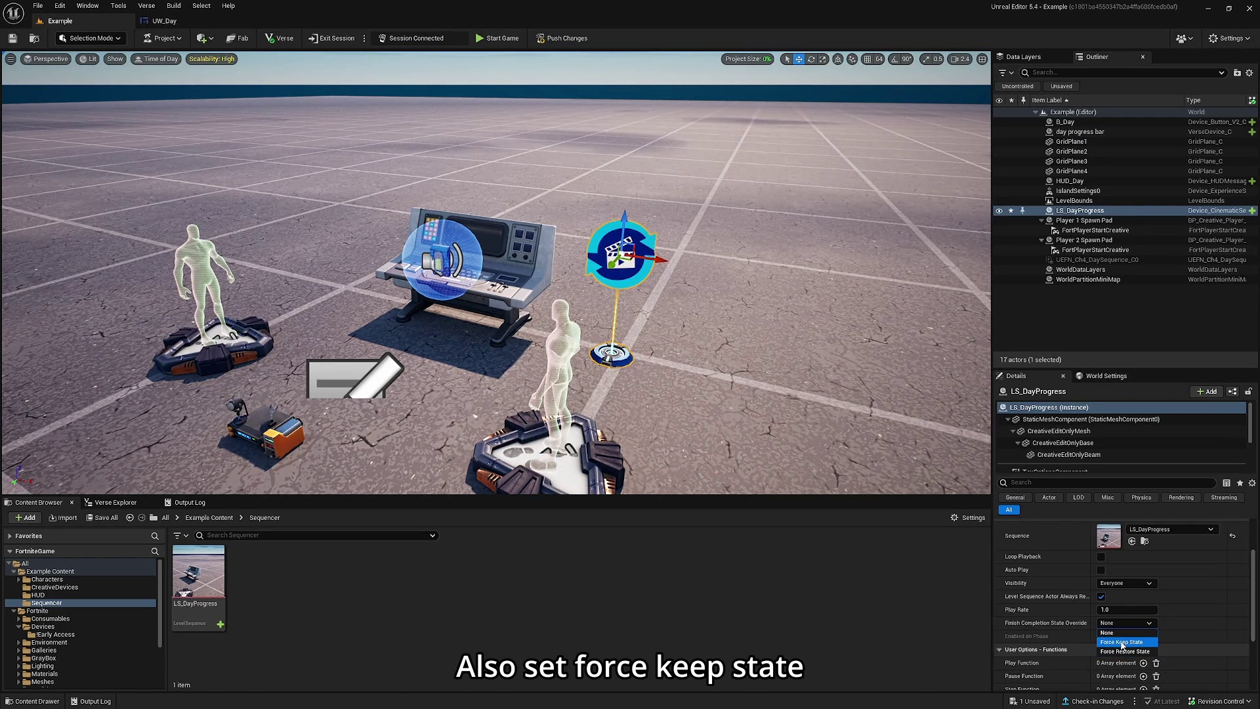
# Set the LS_DayProgress cinematic sequence device's Finish Completion State Override to Force Keep State
pyautogui.click(1122, 642)
pyautogui.scroll(1, 1050, 607)
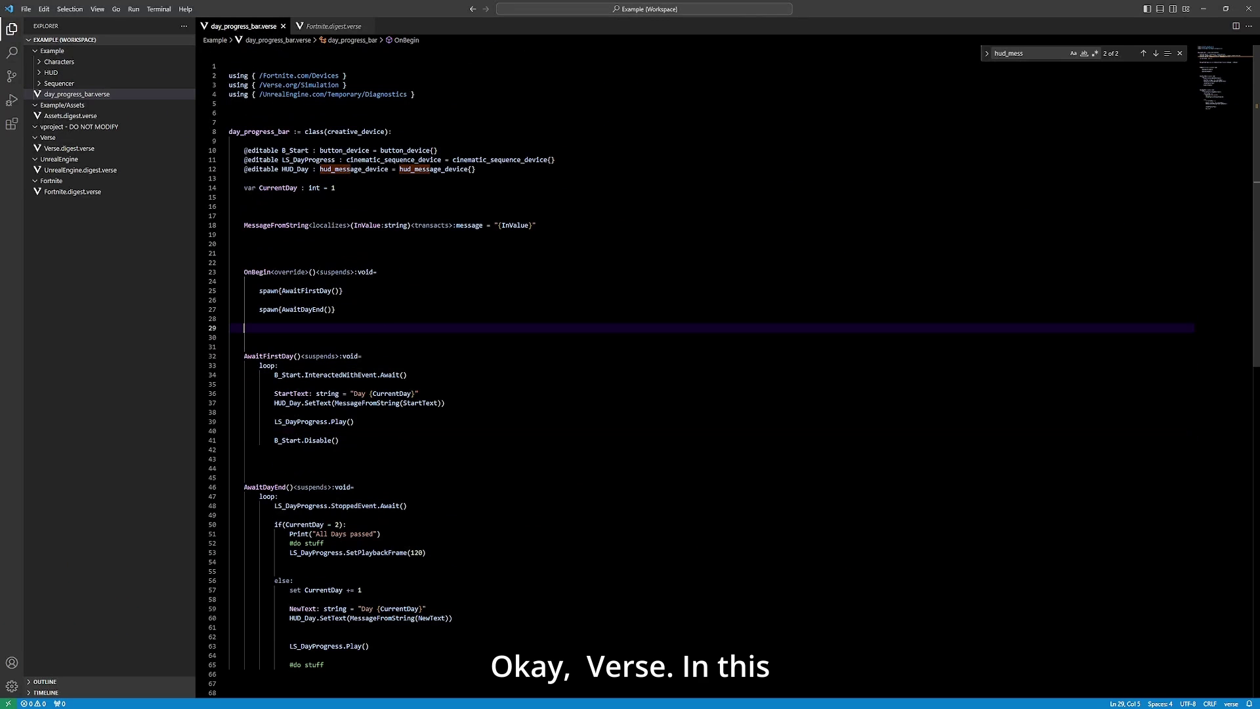
# In Visual Studio Code, examine the editable device declarations, the CurrentDay variable and the MessageFromString function in day_progress_bar.verse
pyautogui.click(289, 150)
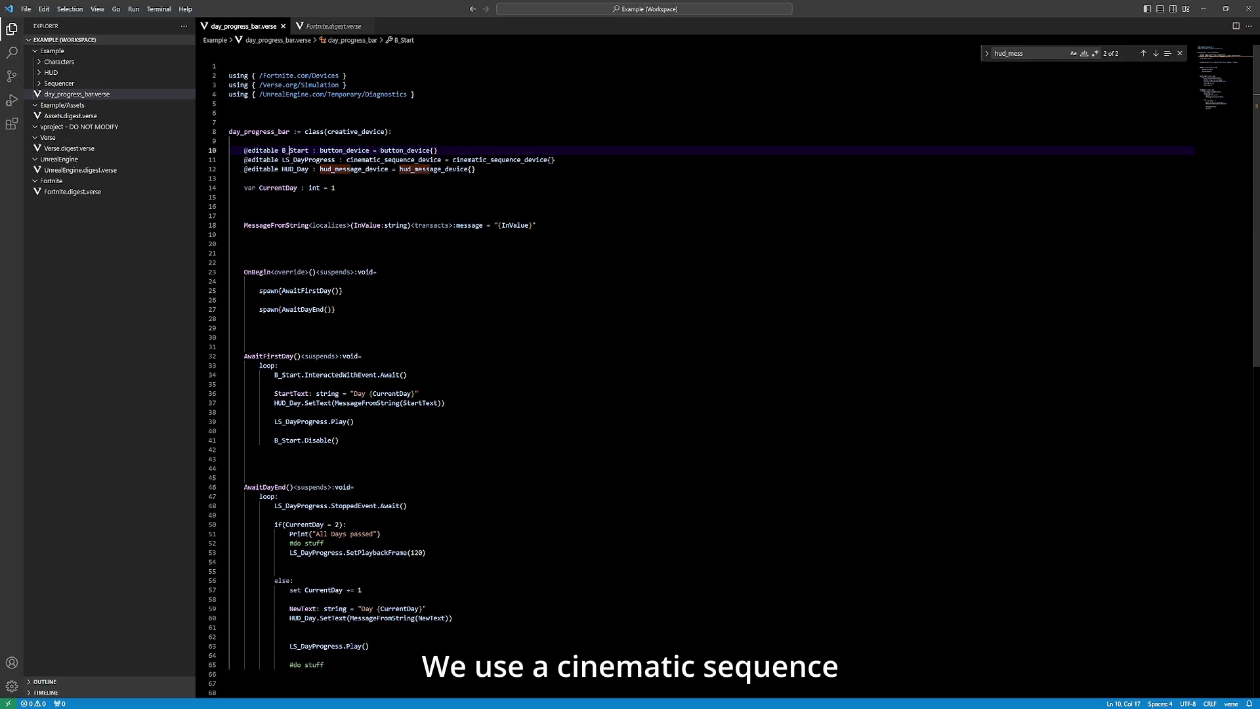
pyautogui.moveTo(282, 160); pyautogui.dragTo(554, 159)
pyautogui.click(289, 169)
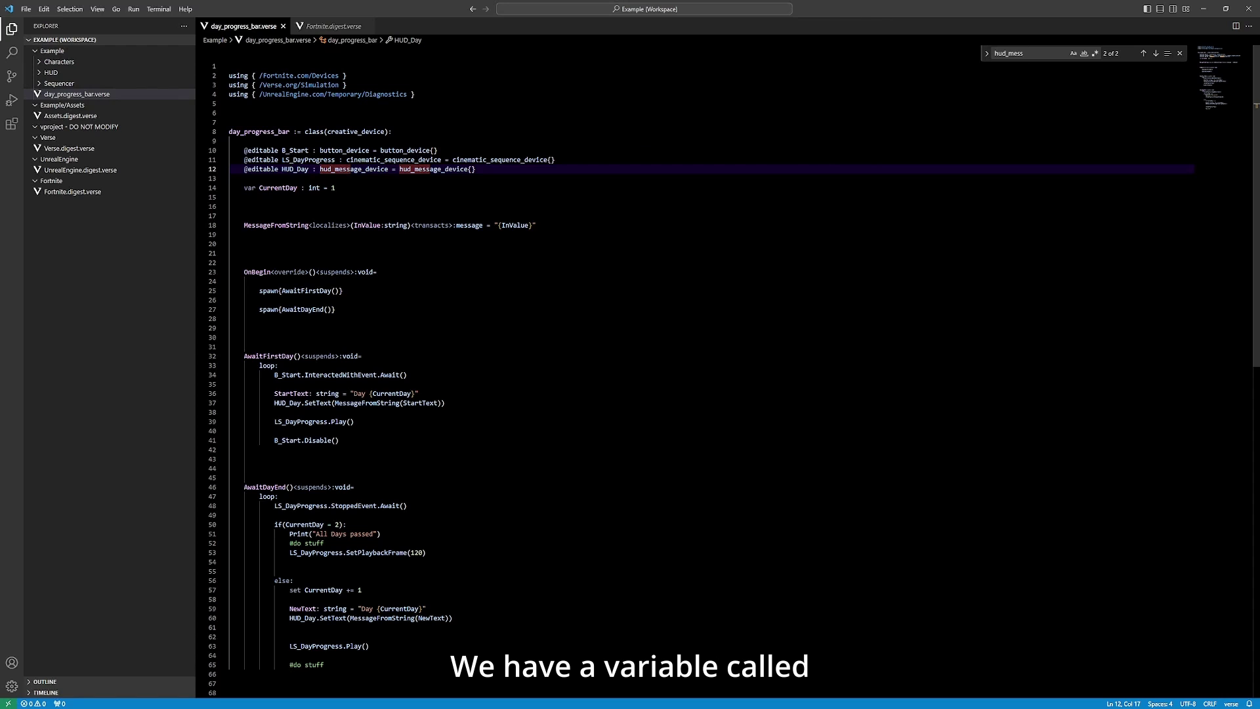
pyautogui.click(335, 188)
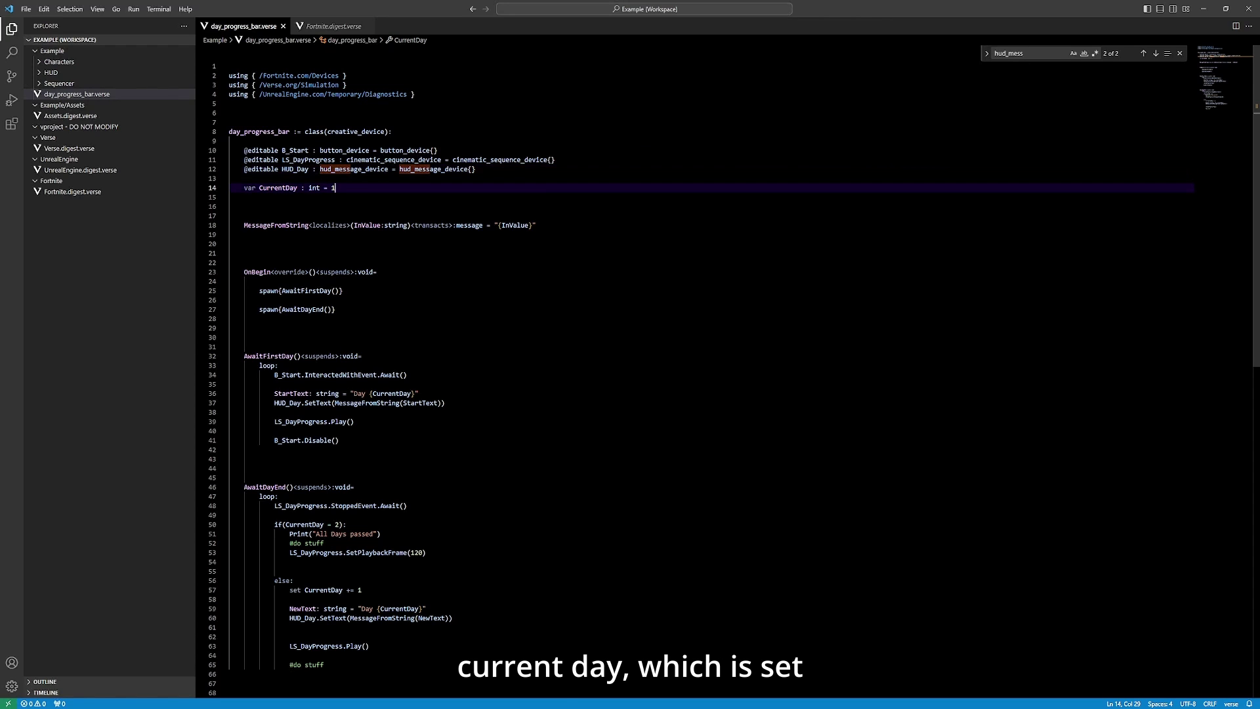
pyautogui.moveTo(244, 225); pyautogui.dragTo(536, 225)
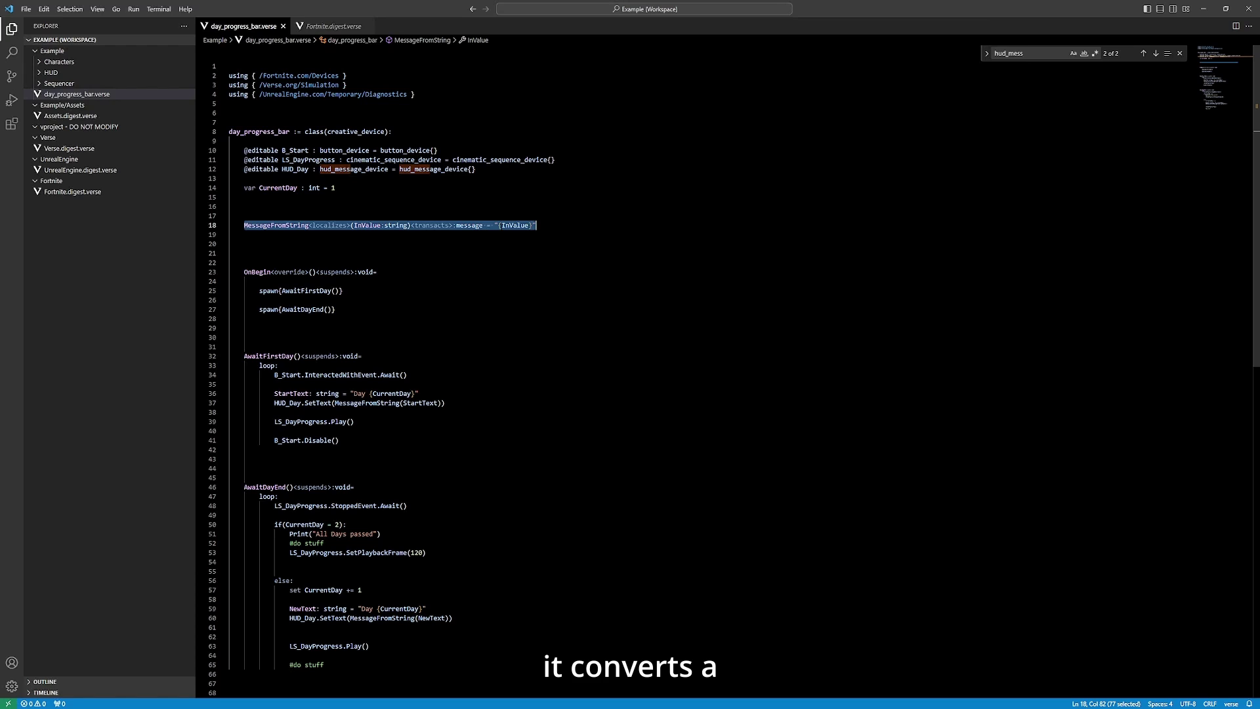
pyautogui.moveTo(367, 225)
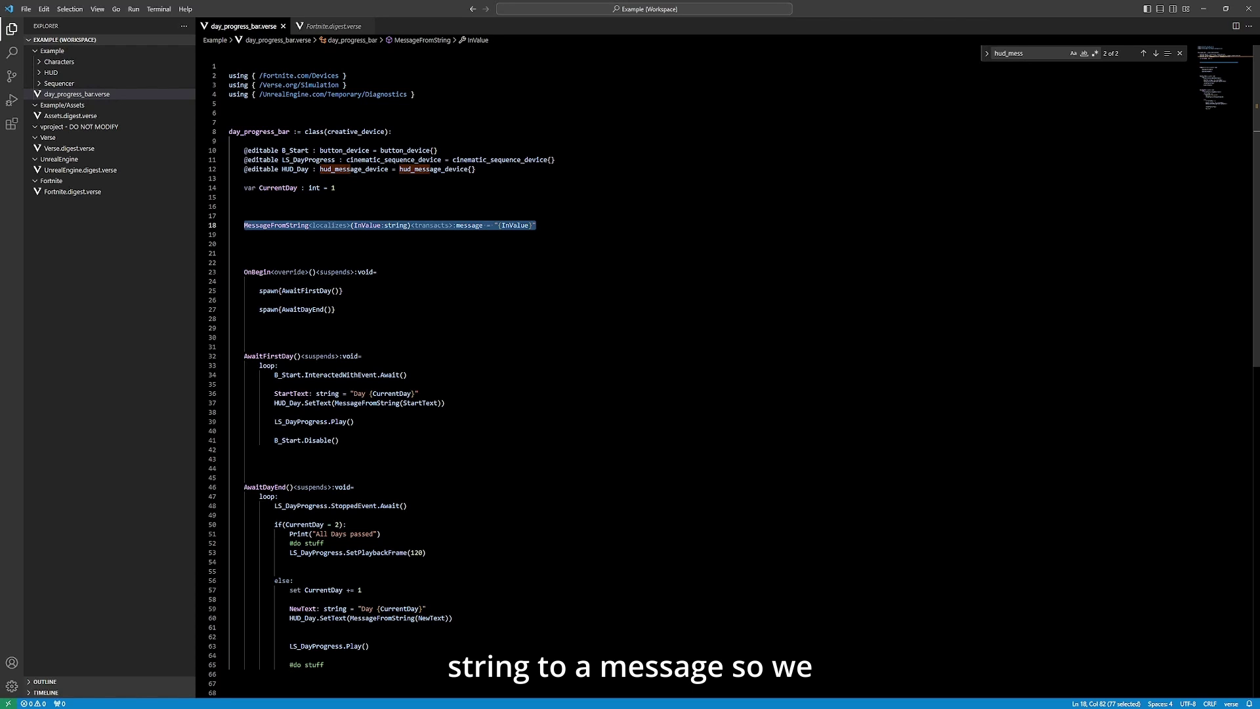
pyautogui.click(343, 393)
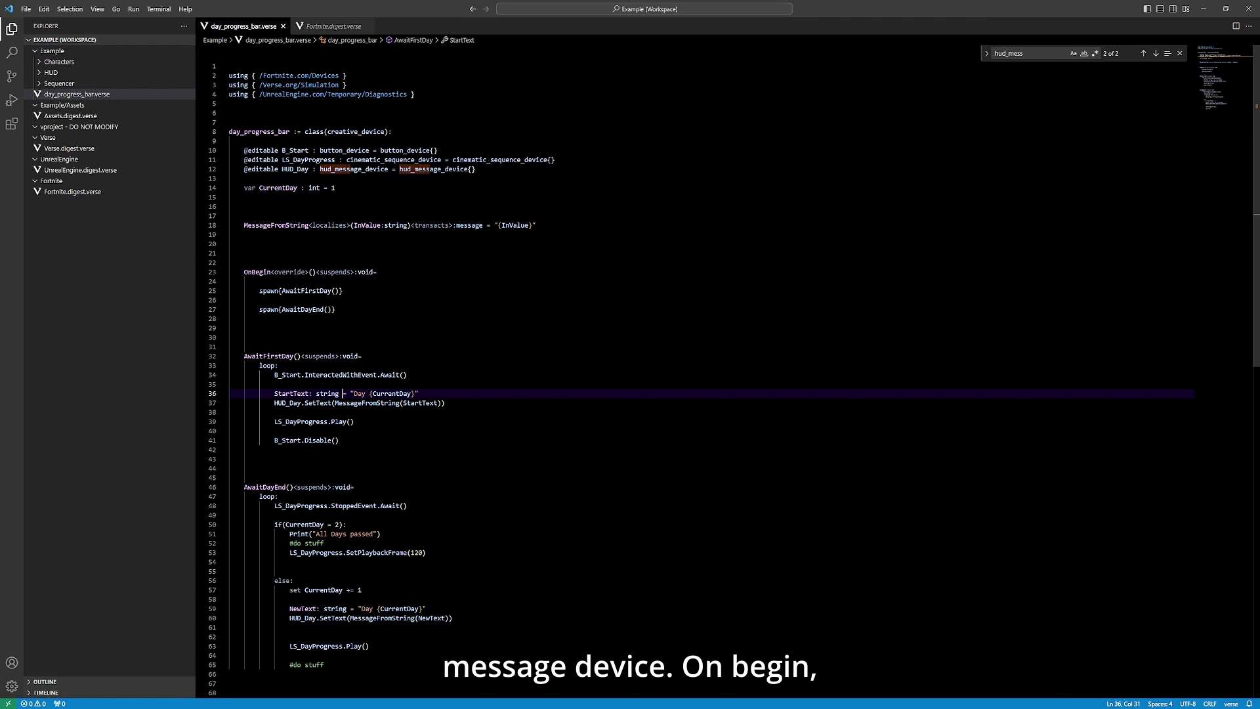
# Examine the spawned functions in OnBegin and how AwaitFirstDay sets the HUD text and plays the sequence
pyautogui.doubleClick(257, 271)
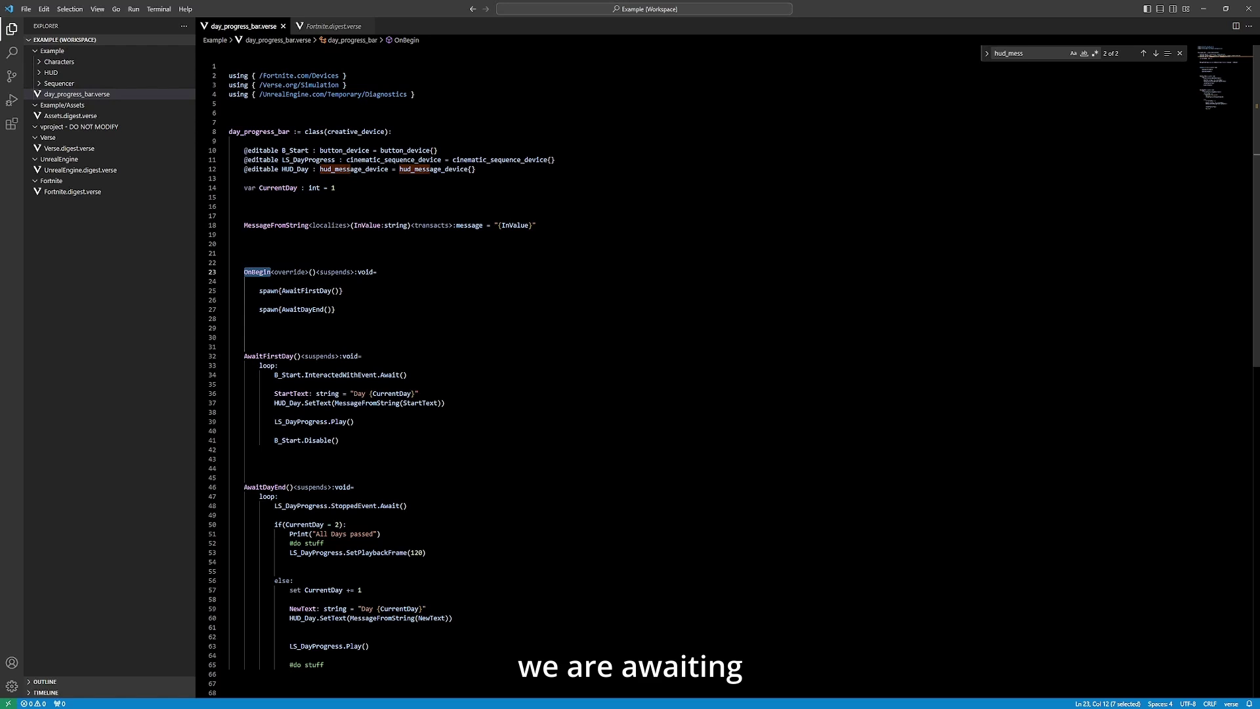
pyautogui.click(255, 291)
pyautogui.moveTo(259, 290); pyautogui.dragTo(335, 309)
pyautogui.click(334, 309)
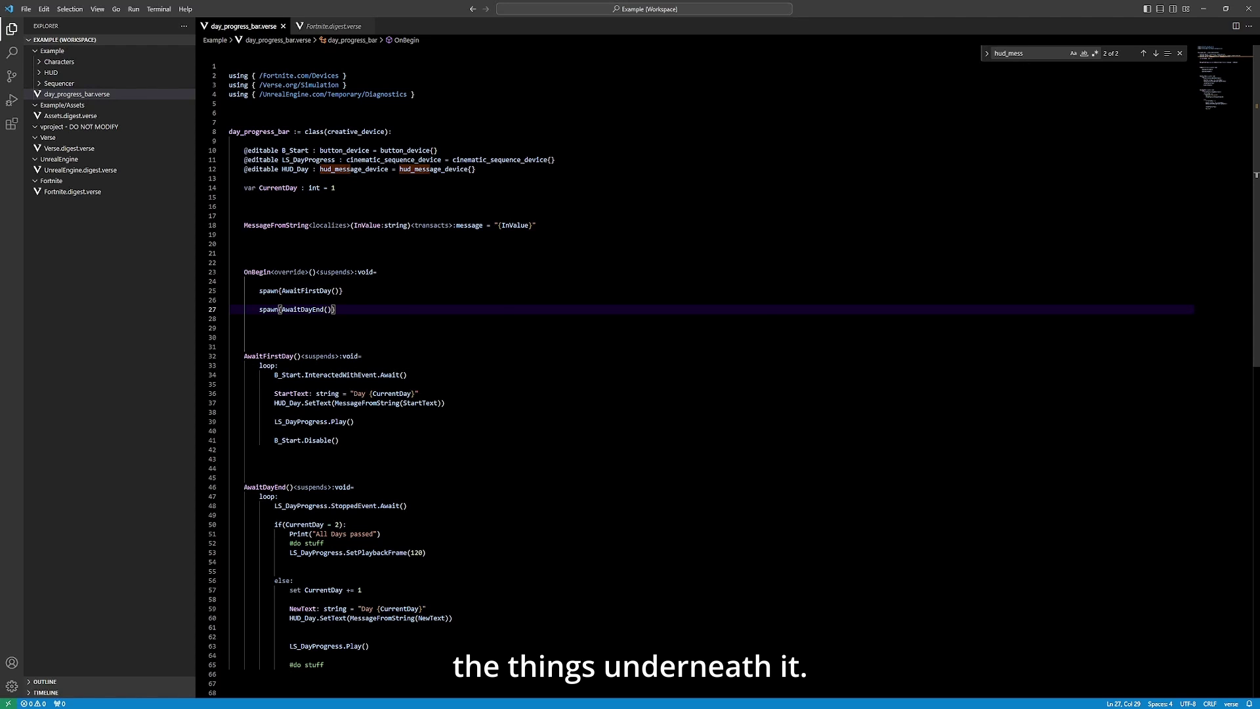
pyautogui.scroll(-2, 722, 367)
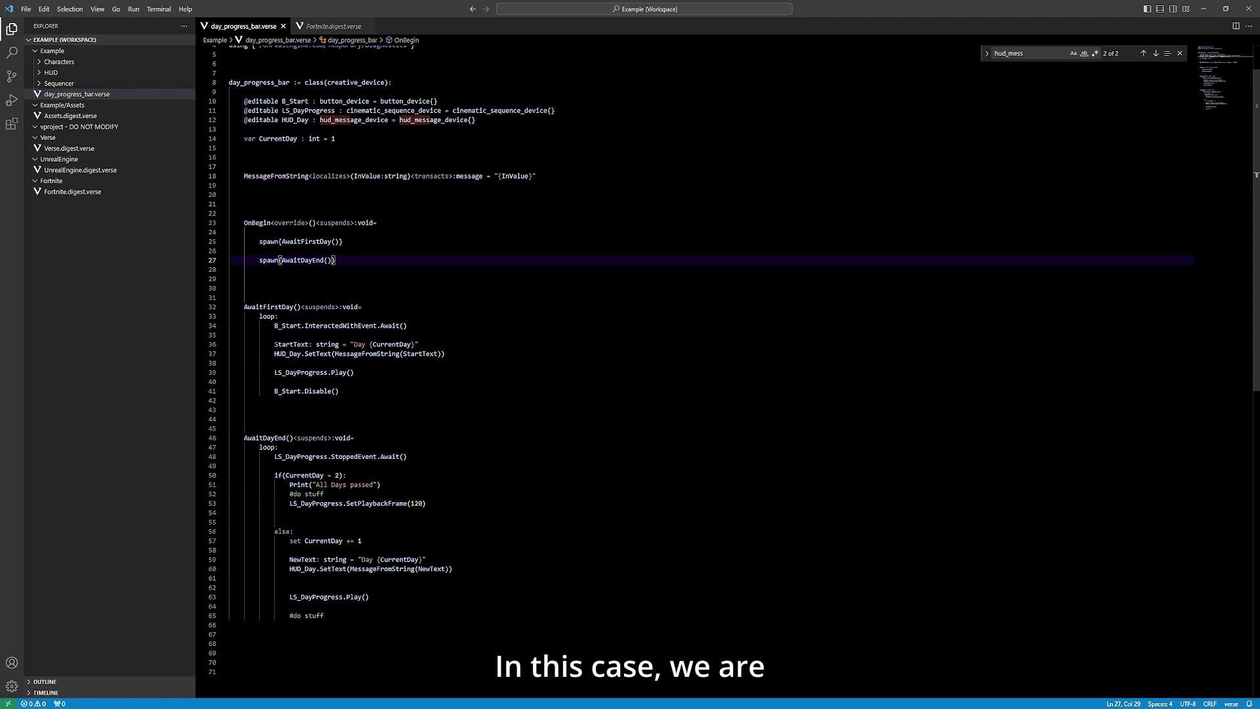
pyautogui.moveTo(271, 344); pyautogui.dragTo(293, 344)
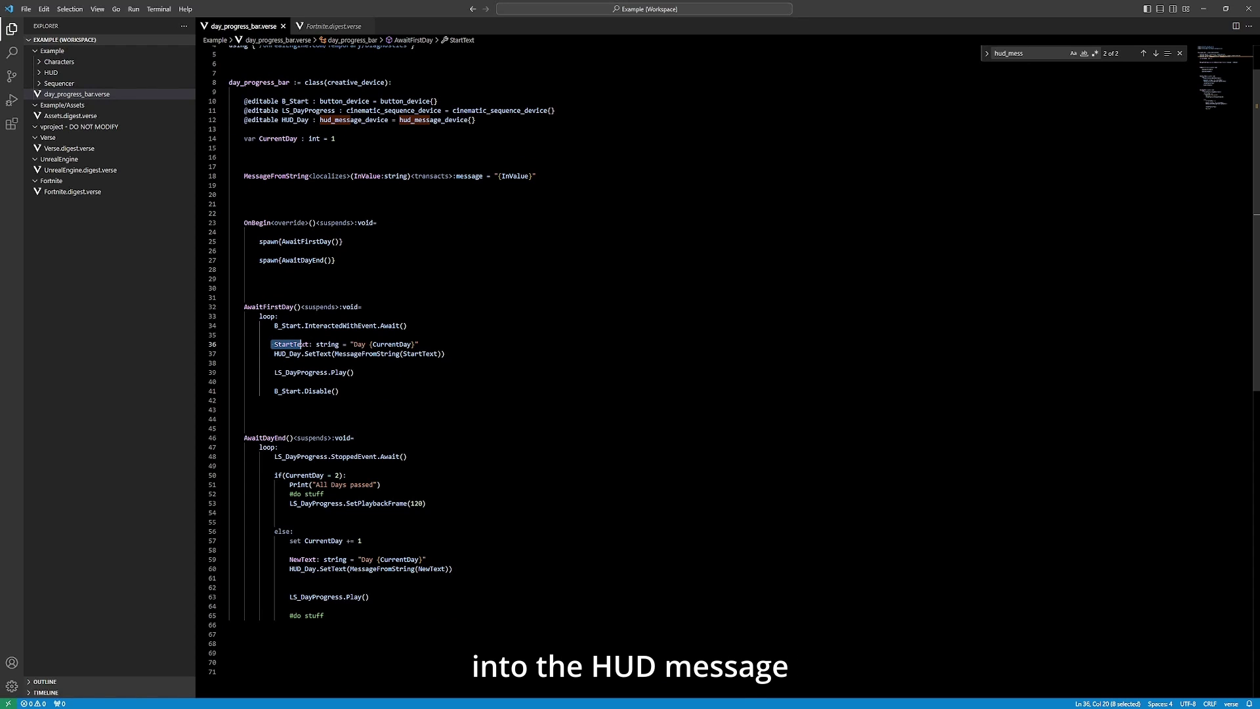
pyautogui.click(413, 344)
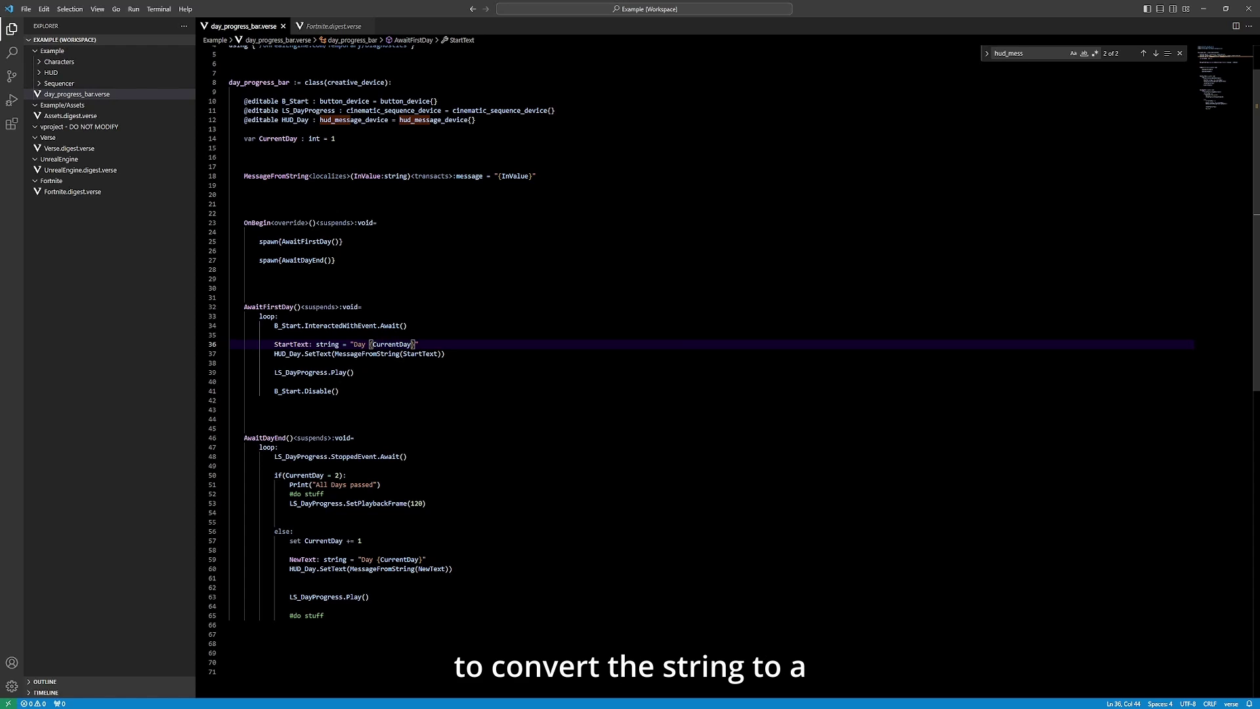
pyautogui.moveTo(282, 372); pyautogui.dragTo(354, 373)
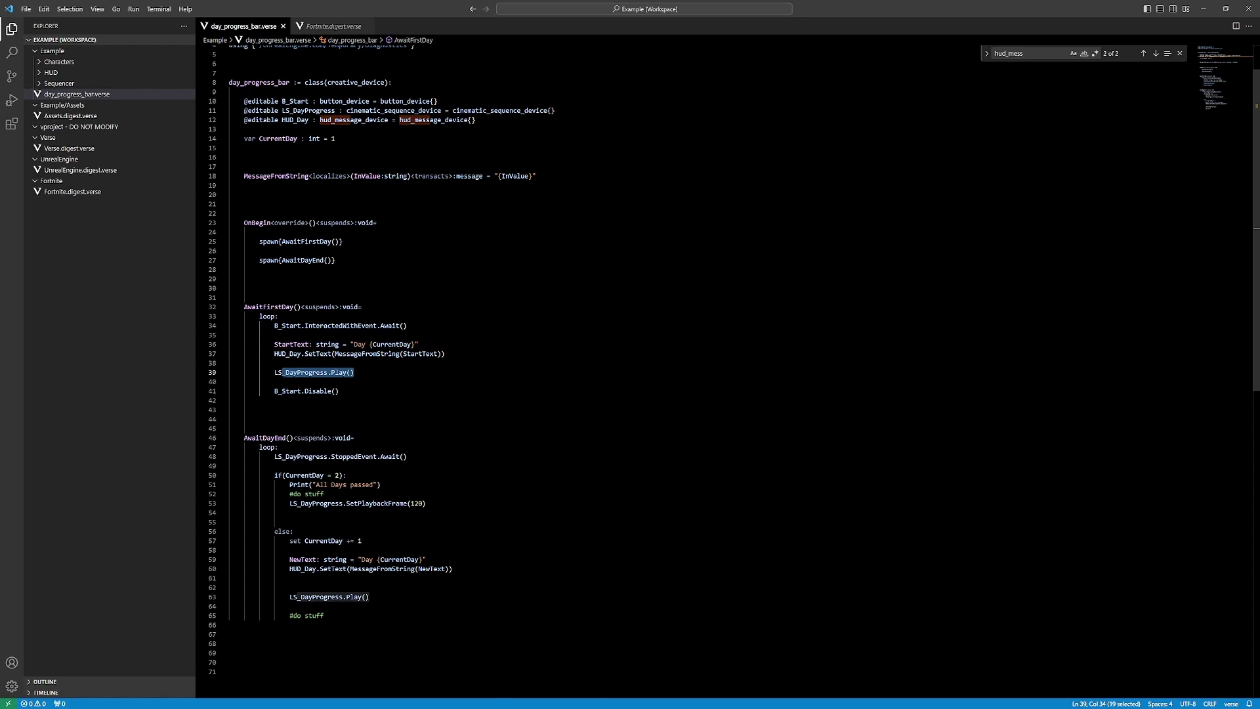
# Examine the AwaitDayEnd function and its LS_DayProgress.StoppedEvent.Await() call
pyautogui.scroll(-2, 735, 365)
pyautogui.scroll(2, 295, 444)
pyautogui.scroll(-2, 295, 444)
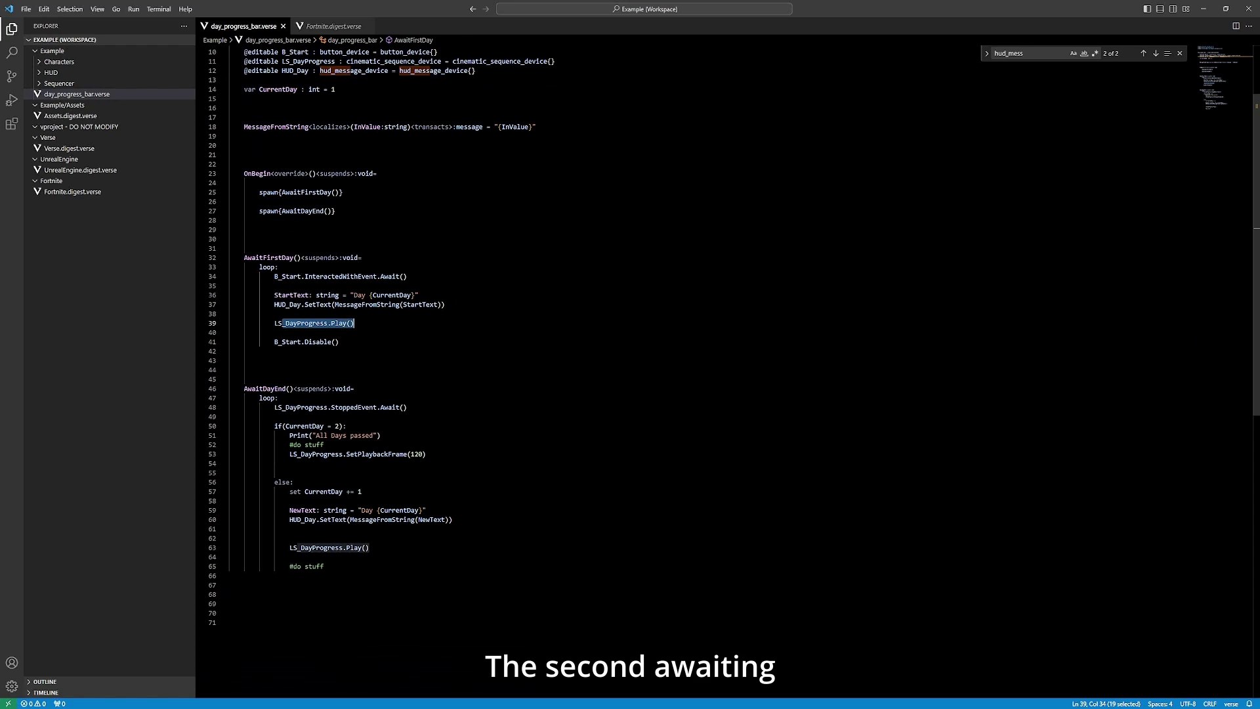
pyautogui.moveTo(274, 406); pyautogui.dragTo(405, 407)
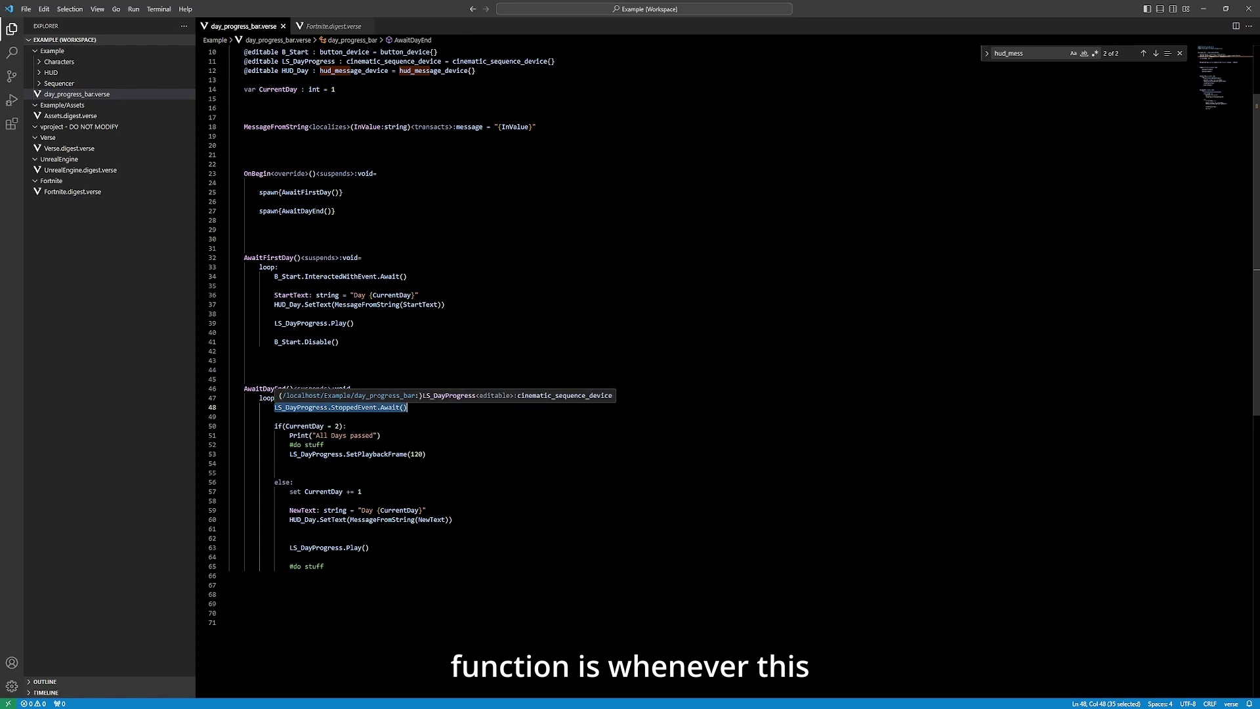
pyautogui.click(361, 407)
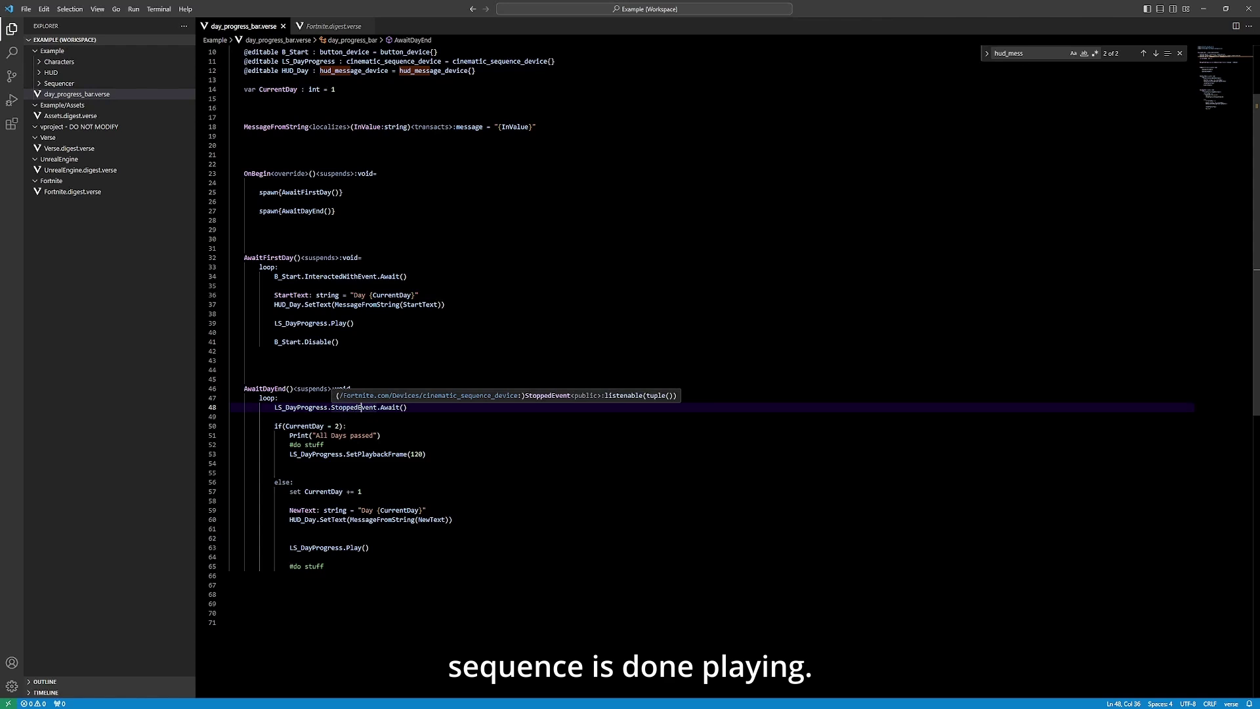
pyautogui.scroll(-1, 361, 407)
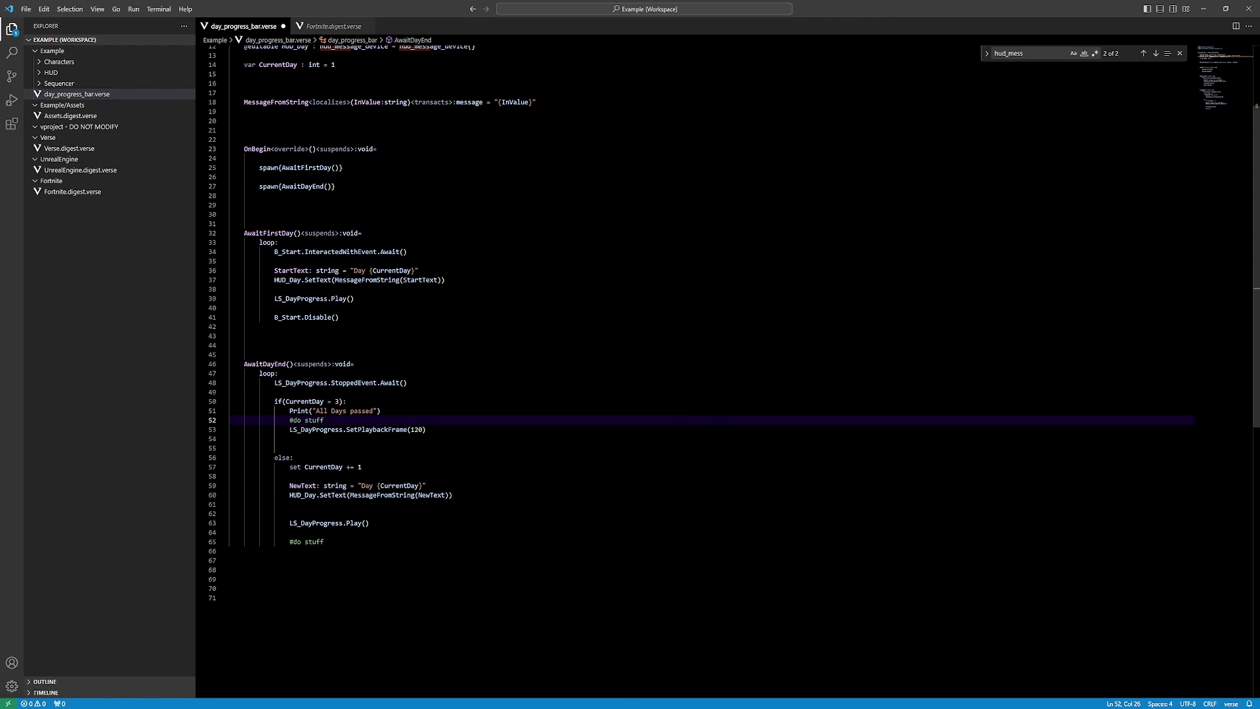
# Change the CurrentDay comparison in AwaitDayEnd's if condition to 4, and review the else branch
pyautogui.click(338, 401)
pyautogui.press('BackSpace')
pyautogui.write('4')
pyautogui.click(308, 467)
pyautogui.scroll(-1, 722, 328)
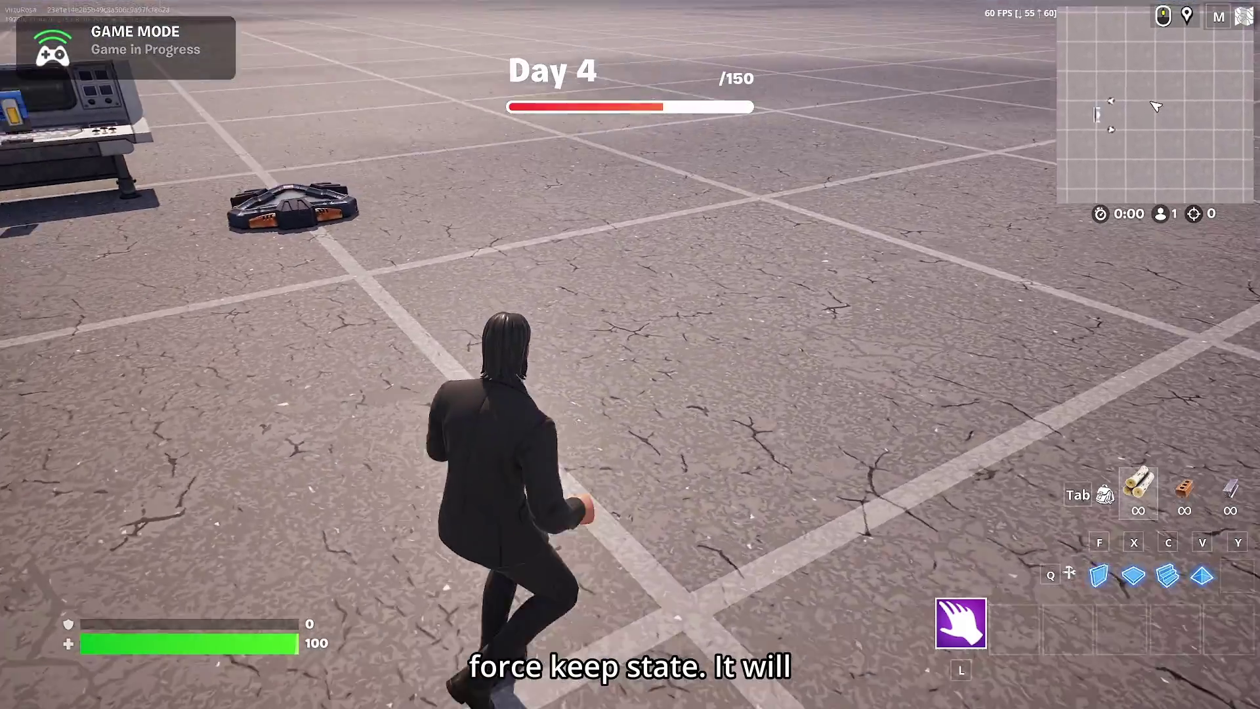
# Move the character in the running play session while observing the day progress bar through the end of Day 4
pyautogui.press('d')
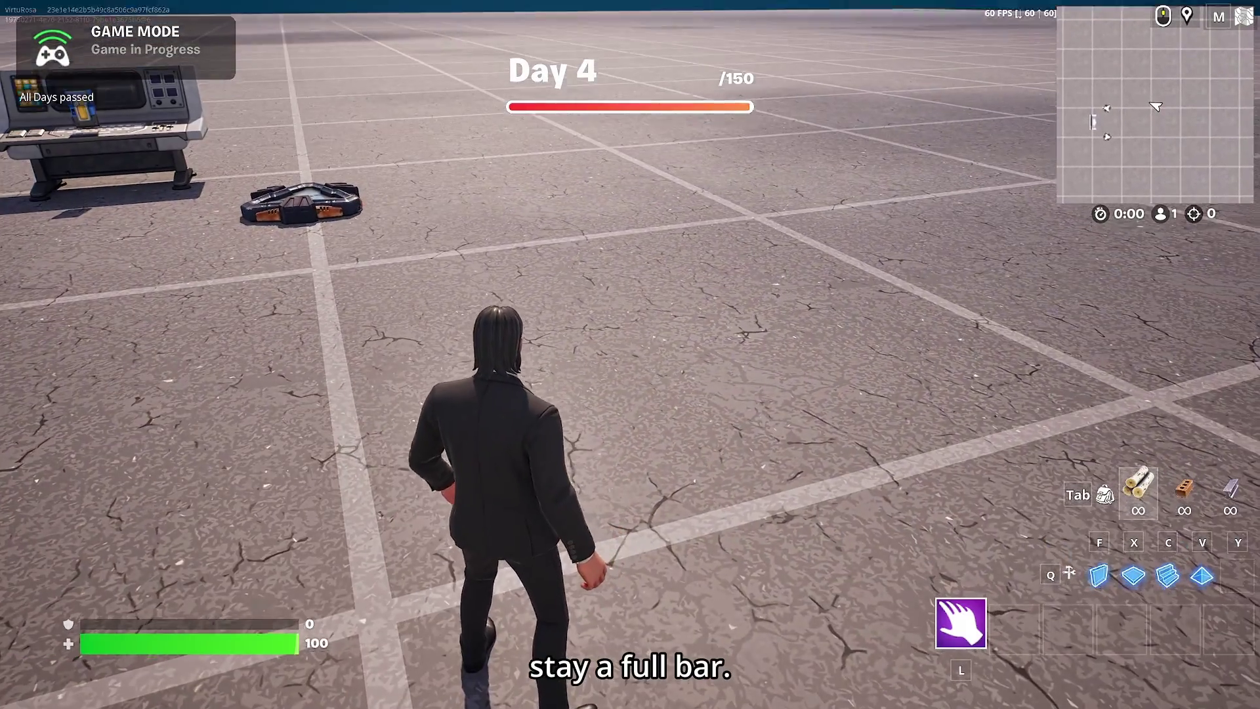